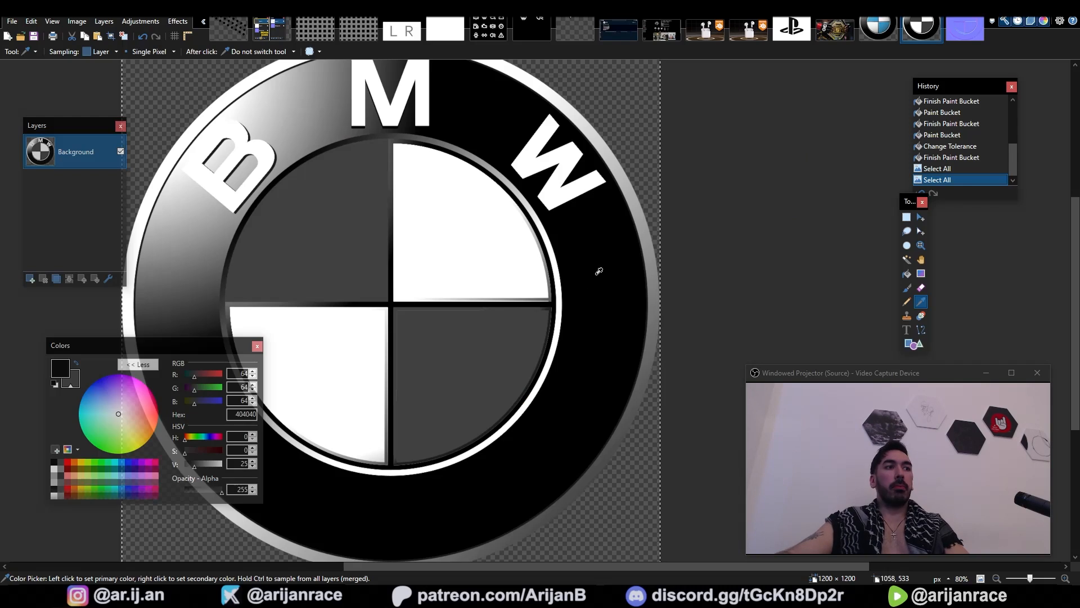
Connect the Roughness.png texture's color to the Principled BSDF's roughness and check the plane's reflections from several angles
left_click_drag(383, 436, 508, 444)
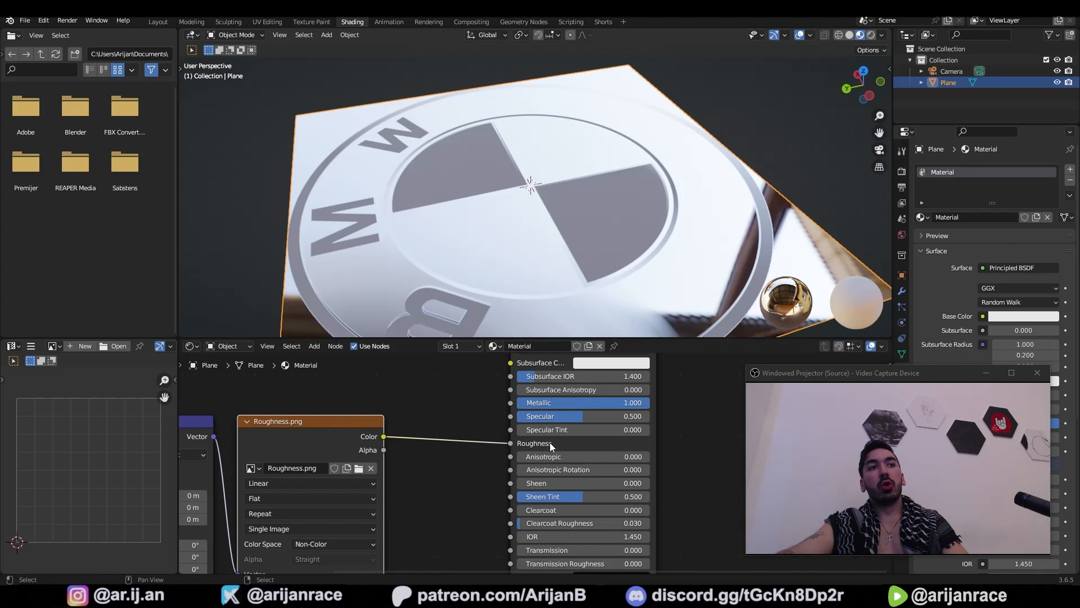
scroll(549, 443, "up", 2)
mouse_move(562, 270)
left_mouse_down()
mouse_move(578, 243)
mouse_move(530, 241)
mouse_move(695, 232)
mouse_move(559, 219)
left_mouse_up()
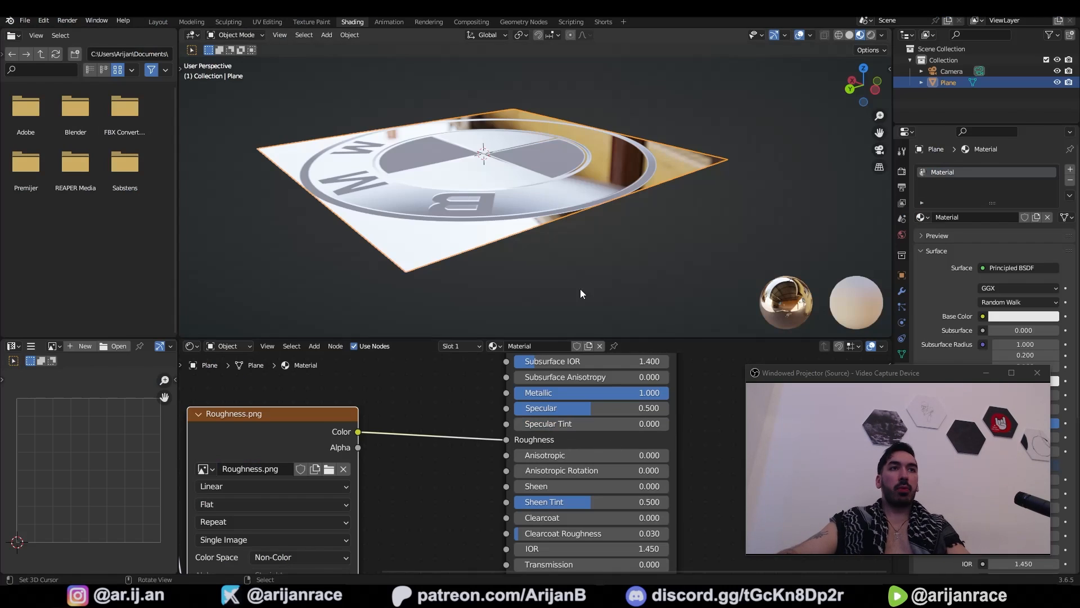
mouse_move(579, 289)
left_mouse_down()
mouse_move(541, 208)
mouse_move(606, 197)
mouse_move(607, 220)
left_mouse_up()
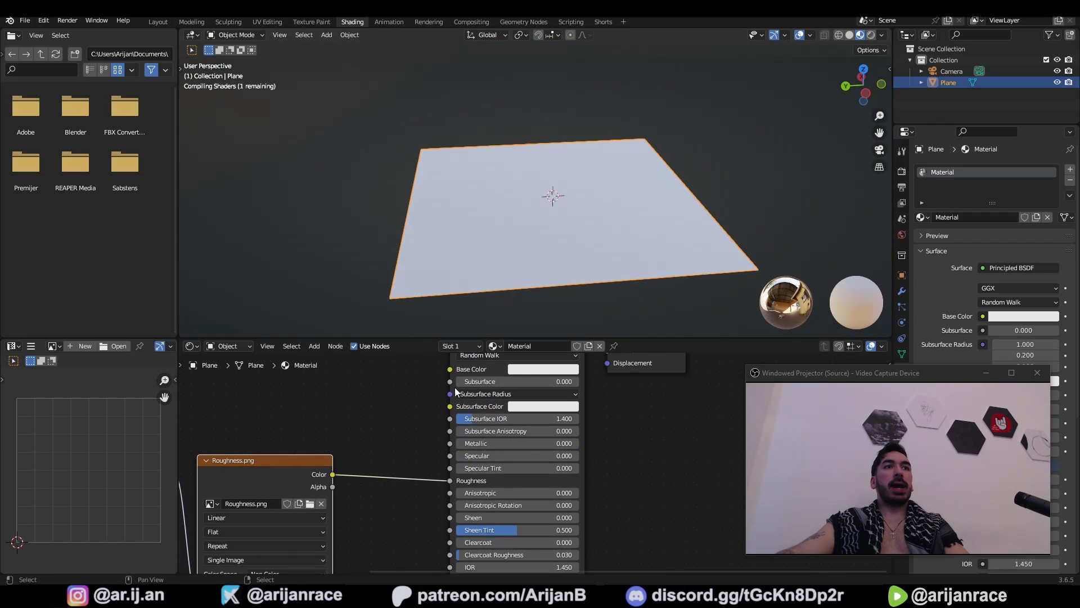
Examine the BMW logo's material maps and their effect on the plane's surface from several angles
scroll(580, 211, "down", 3)
left_click_drag(630, 203, 554, 196)
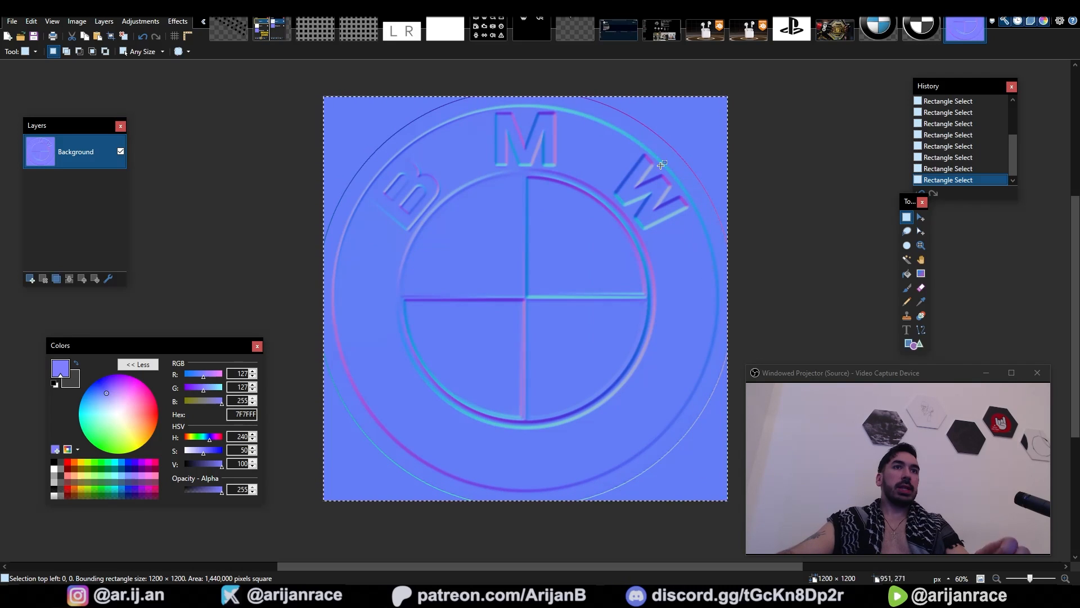
left_click(657, 146)
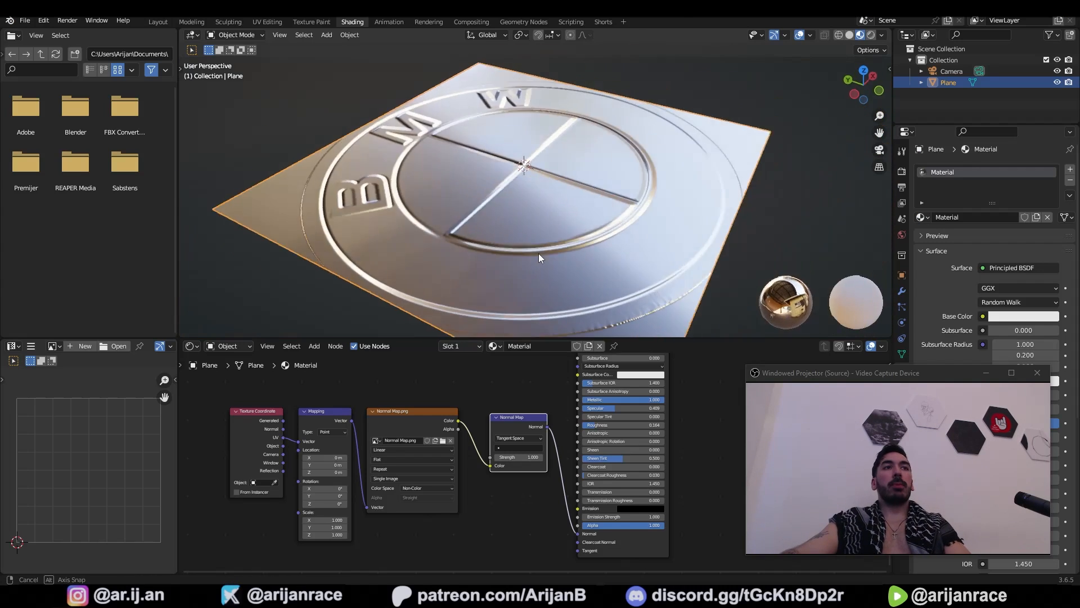
mouse_move(539, 253)
left_mouse_down()
mouse_move(594, 225)
mouse_move(510, 230)
mouse_move(607, 222)
left_mouse_up()
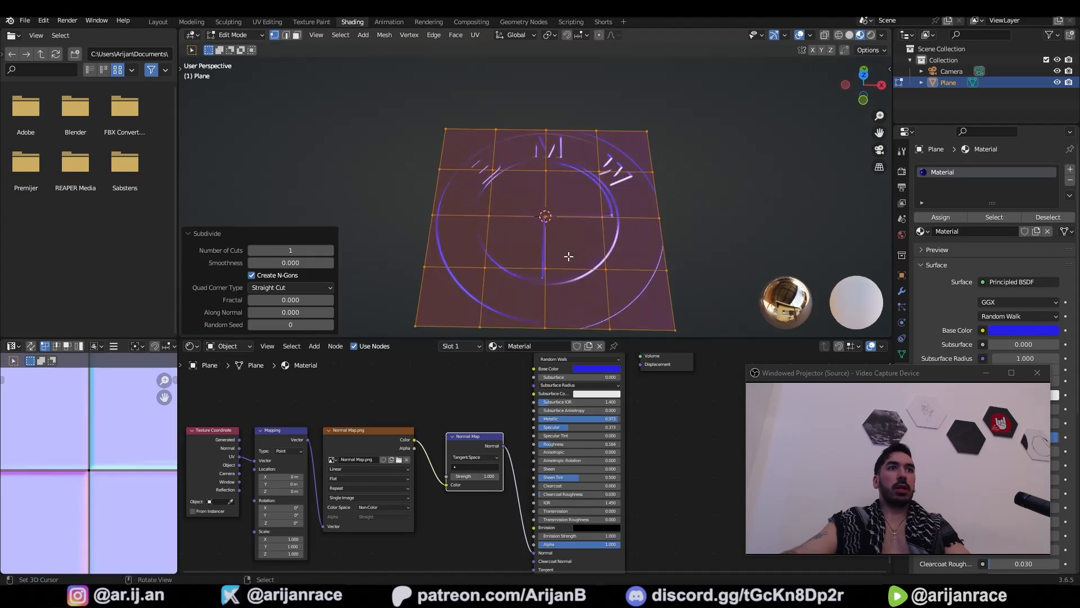
left_click_drag(563, 225, 695, 242)
key("2")
mouse_move(573, 193)
left_mouse_down()
mouse_move(572, 208)
mouse_move(596, 214)
left_mouse_up()
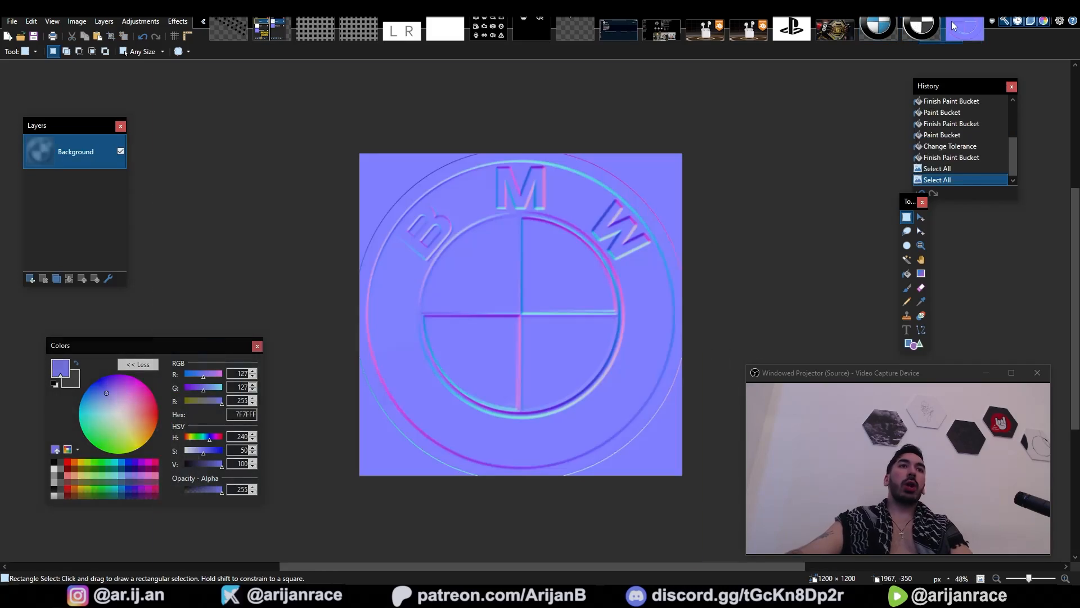
scroll(447, 313, "down", 1)
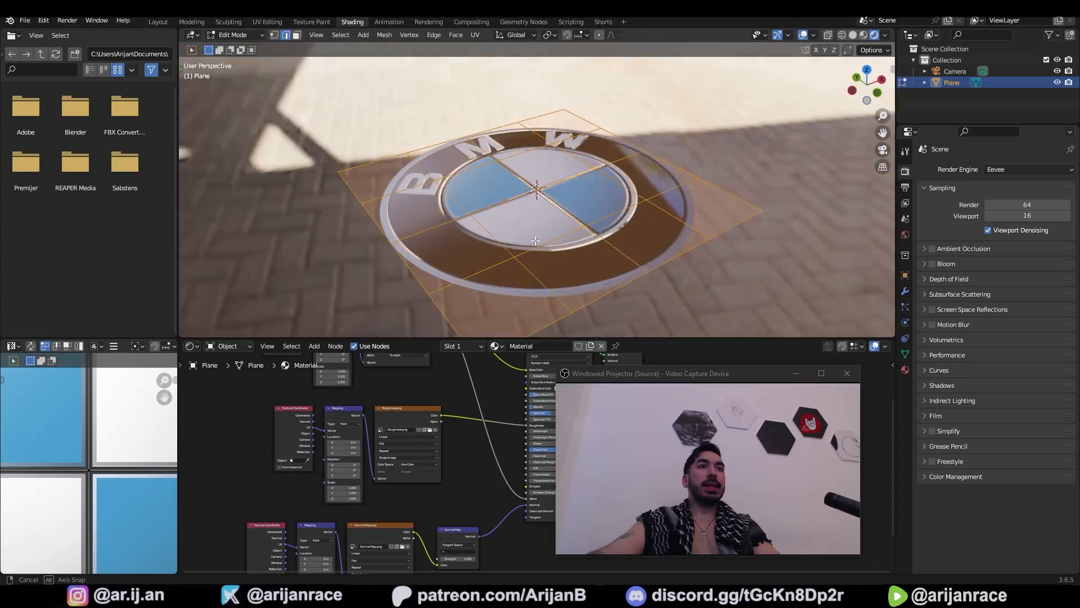
mouse_move(535, 241)
left_mouse_down()
mouse_move(424, 216)
mouse_move(421, 172)
left_mouse_up()
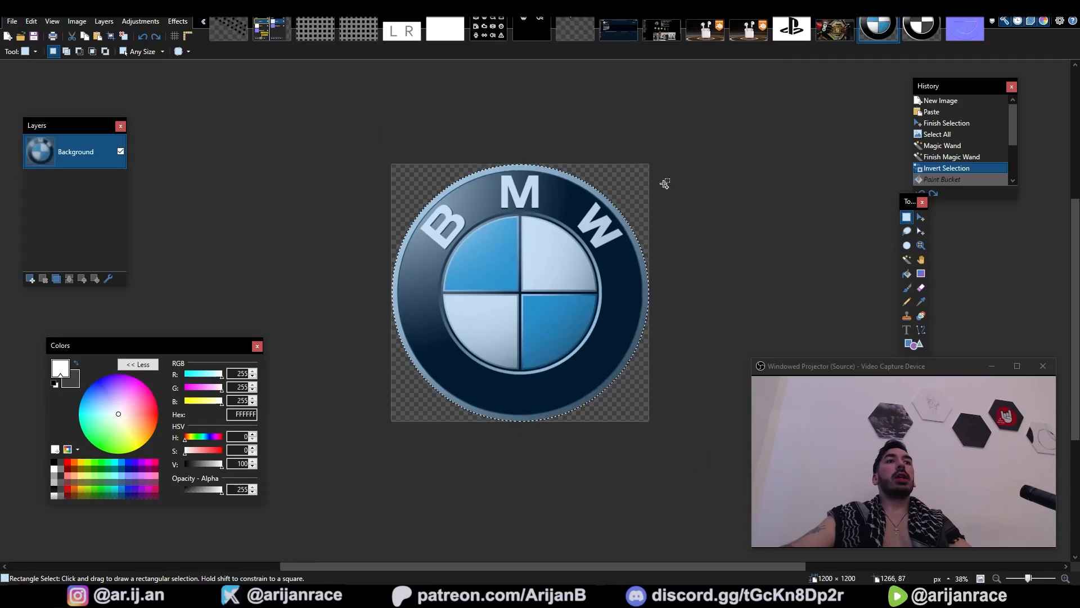
Select the whole canvas of the color BMW logo image in paint.net
key("ctrl+a")
left_click_drag(380, 147, 684, 418)
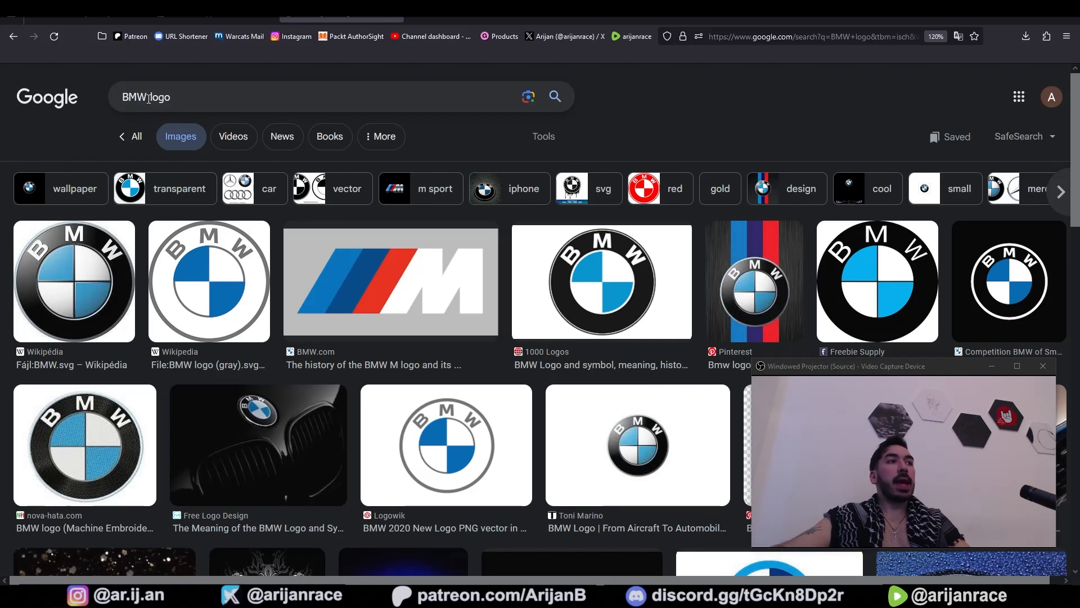
Switch to the browser's BMW logo image search, open the Wikipedia BMW.svg result and copy its enlarged image
left_click(128, 248)
scroll(393, 254, "down", 1)
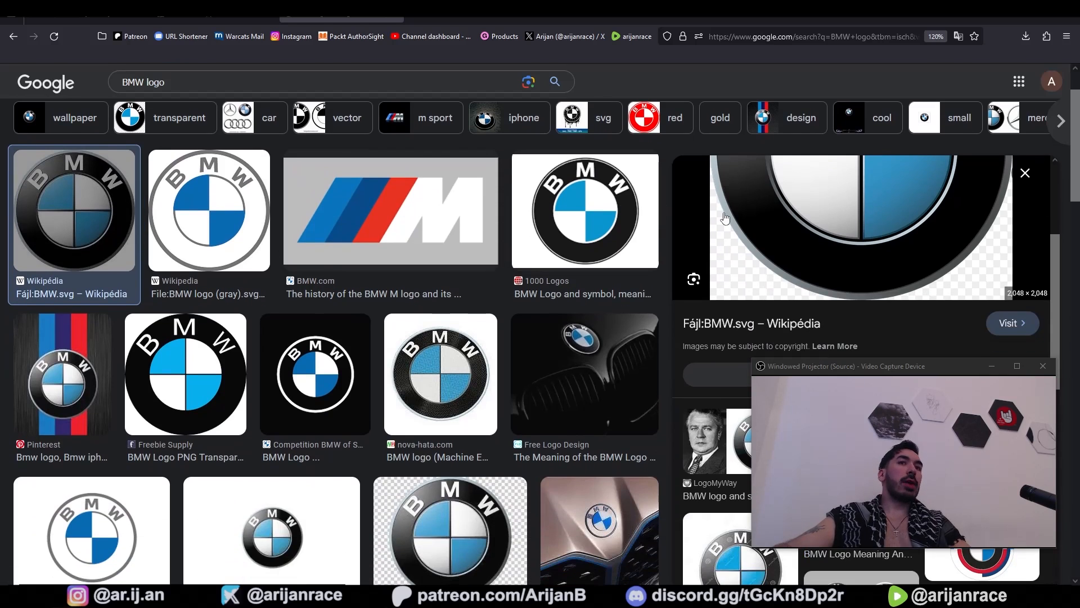
scroll(771, 242, "up", 3)
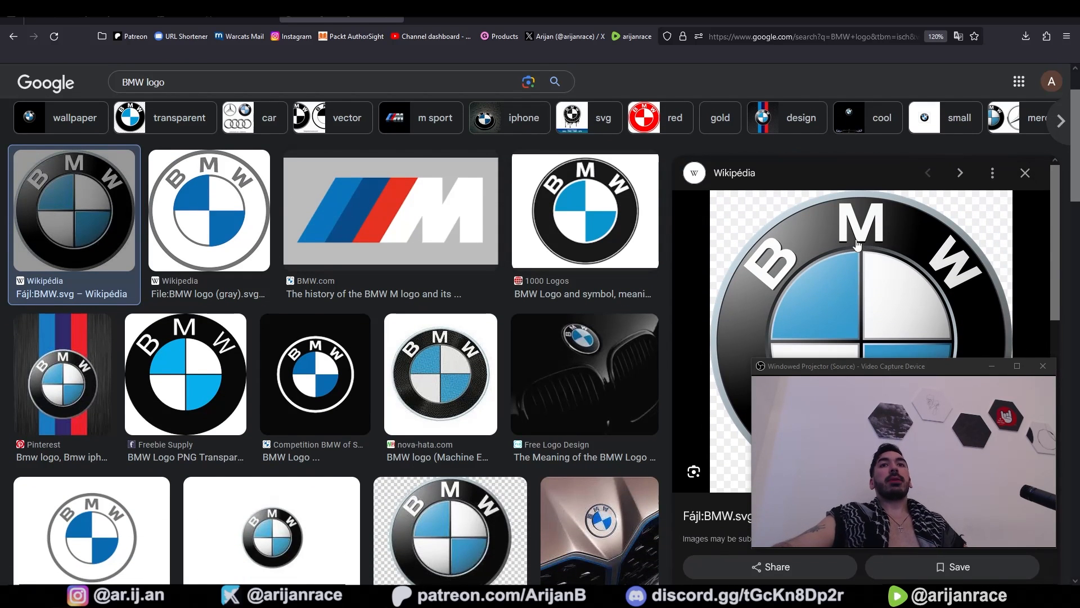
scroll(898, 218, "down", 5)
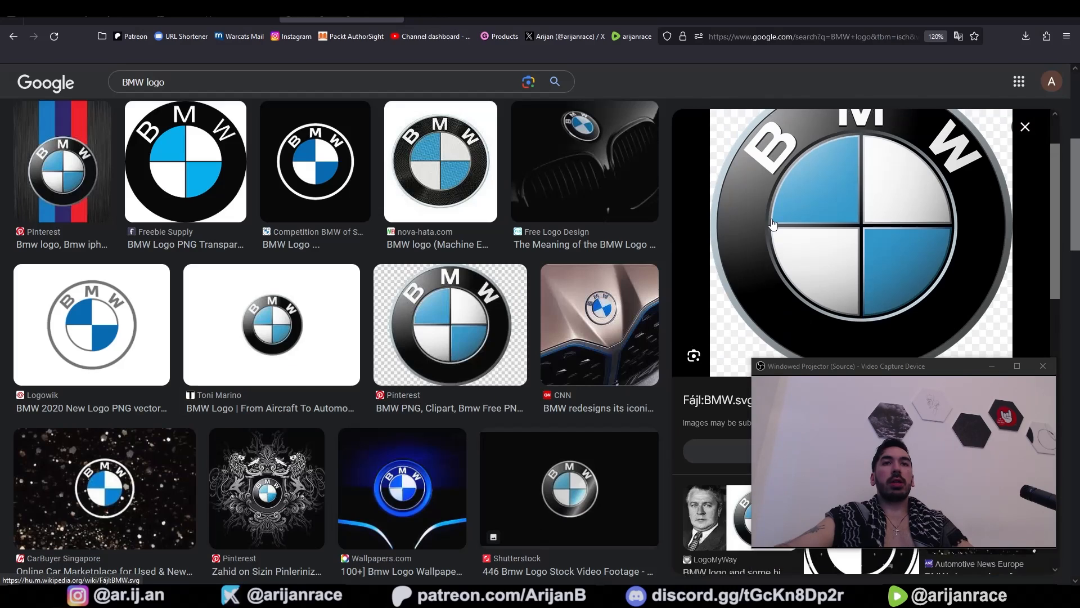
right_click(820, 201)
left_click(846, 387)
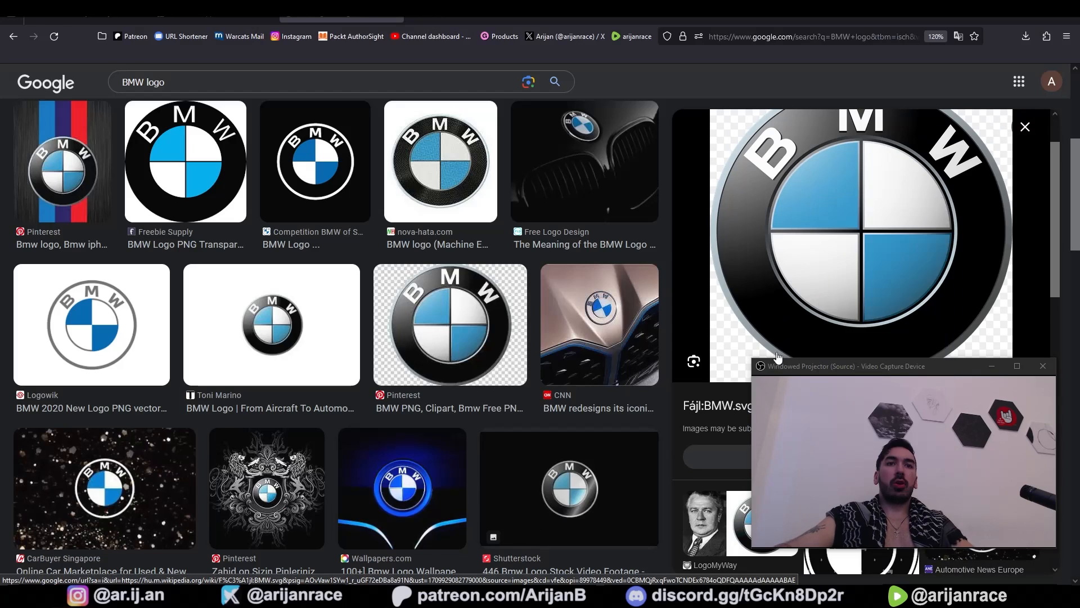
Switch to paint.net and try to paste the copied BMW logo into the open image
key("alt+Tab")
key("ctrl+v")
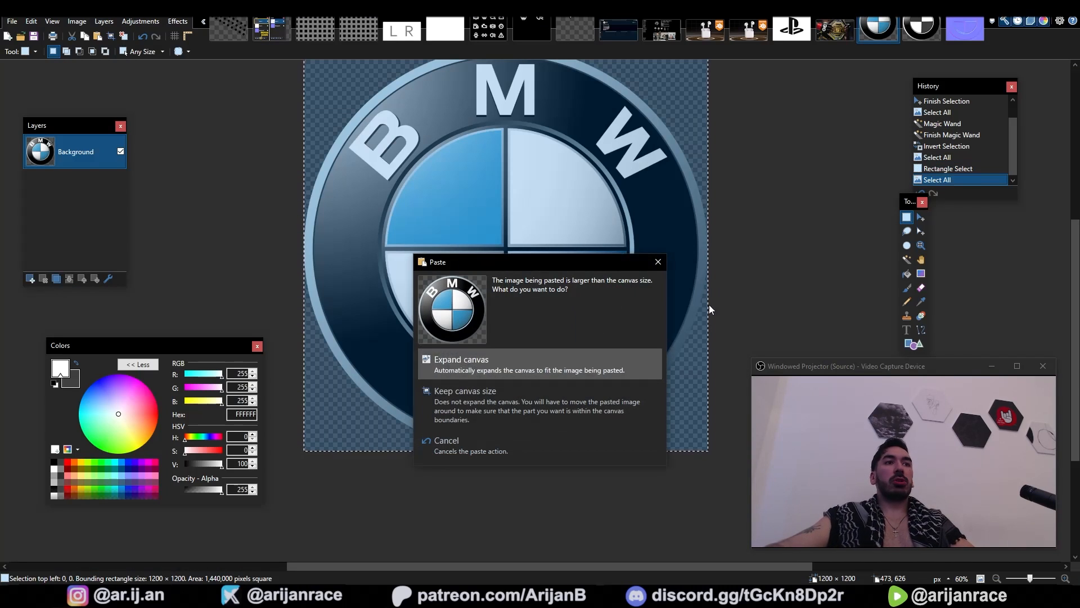
left_click(658, 262)
Convert the selected logo to black and white and raise its brightness and contrast strongly
left_click(135, 22)
left_click(160, 50)
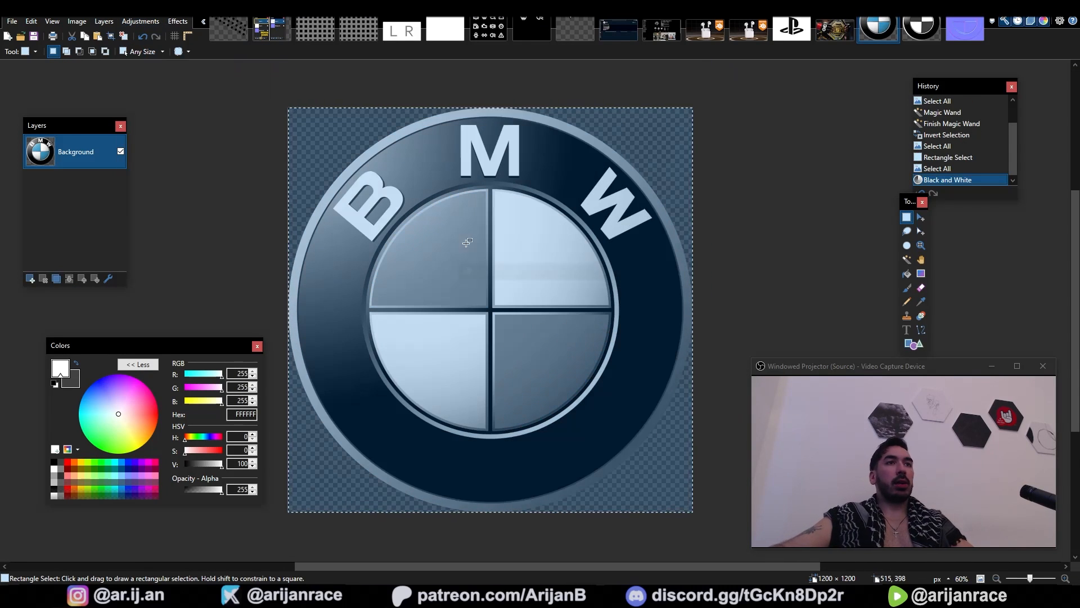
left_click(148, 22)
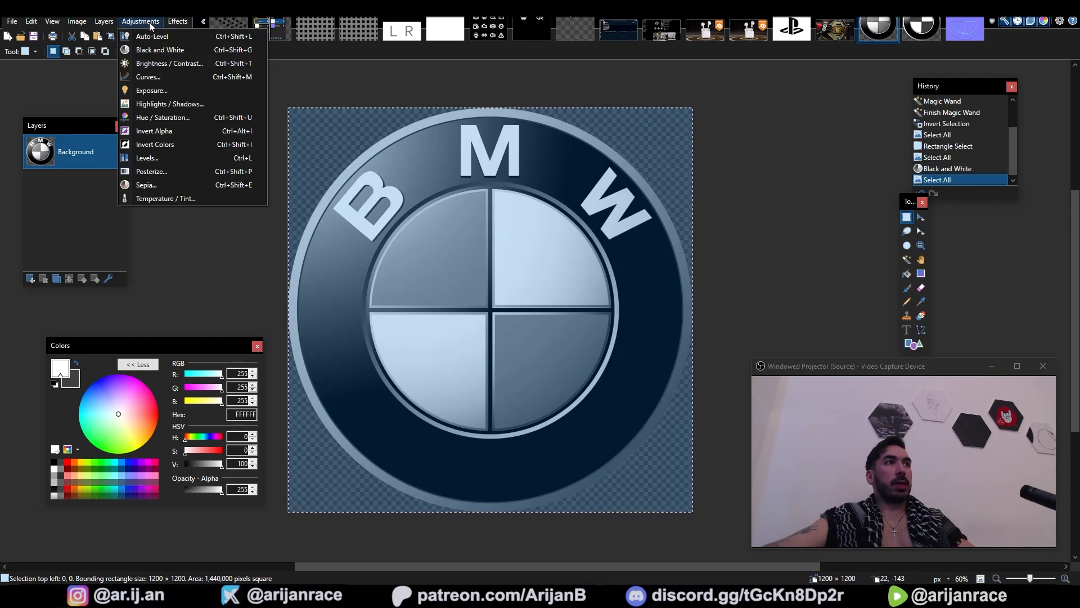
left_click(169, 63)
left_click_drag(495, 244, 565, 244)
left_click_drag(607, 274, 633, 274)
left_click_drag(543, 302, 541, 303)
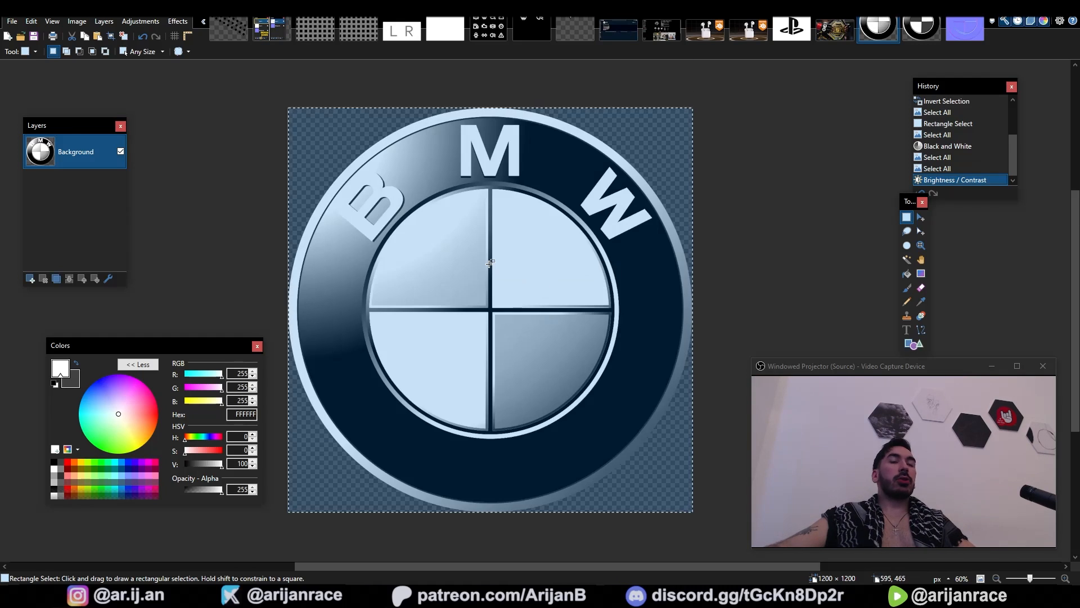
left_click_drag(519, 283, 467, 293)
key("ctrl+a")
left_click_drag(236, 117, 667, 533)
left_click_drag(495, 328, 545, 333)
left_click(538, 329)
left_click_drag(456, 316, 465, 310)
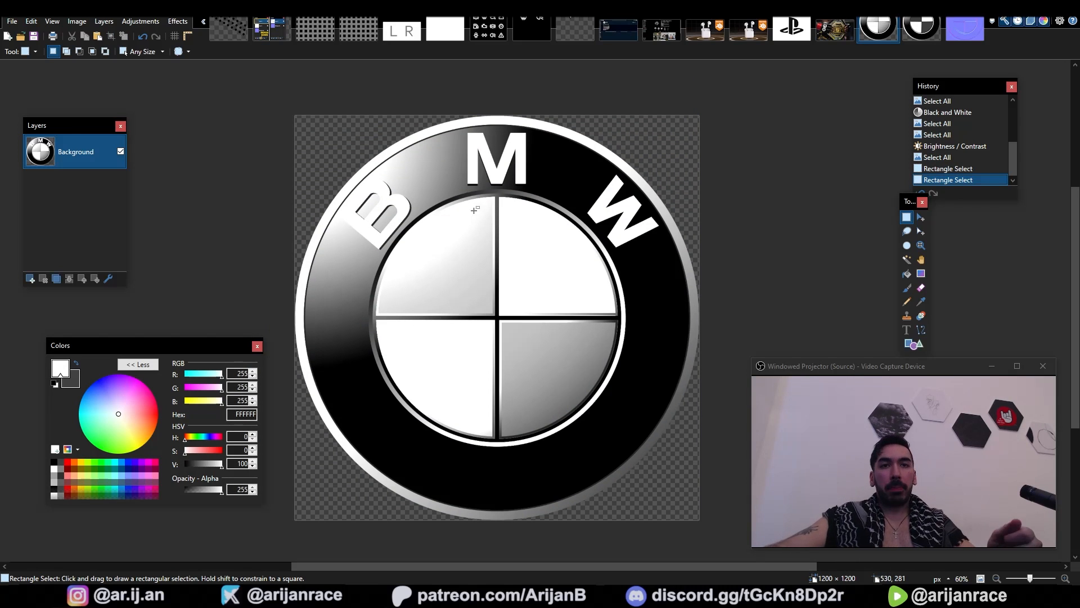
left_click_drag(281, 109, 710, 524)
left_click_drag(709, 523, 710, 524)
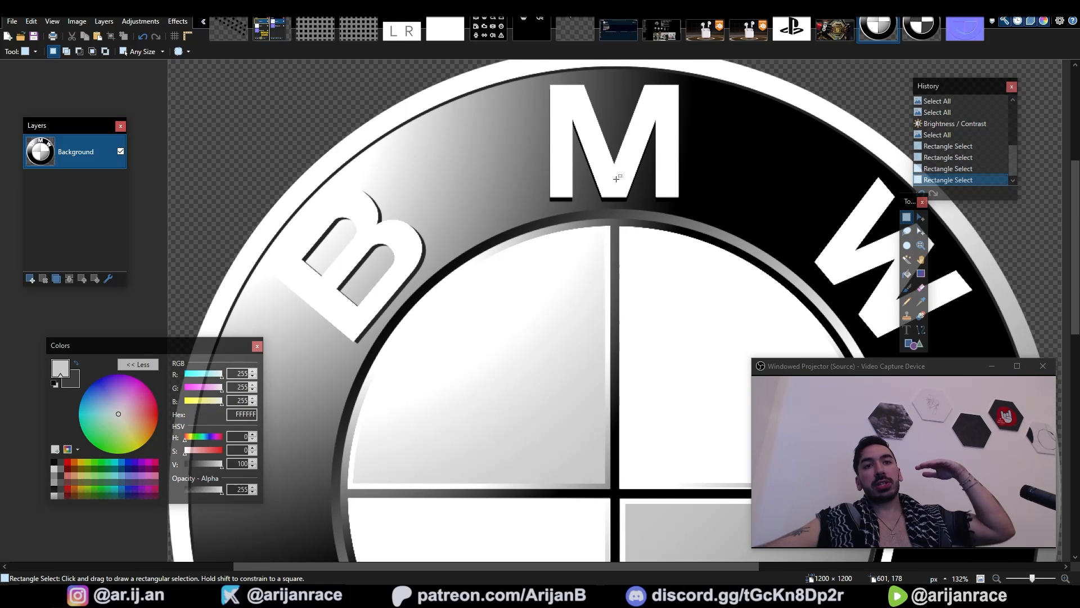
left_click_drag(706, 129, 750, 171)
left_click(749, 171)
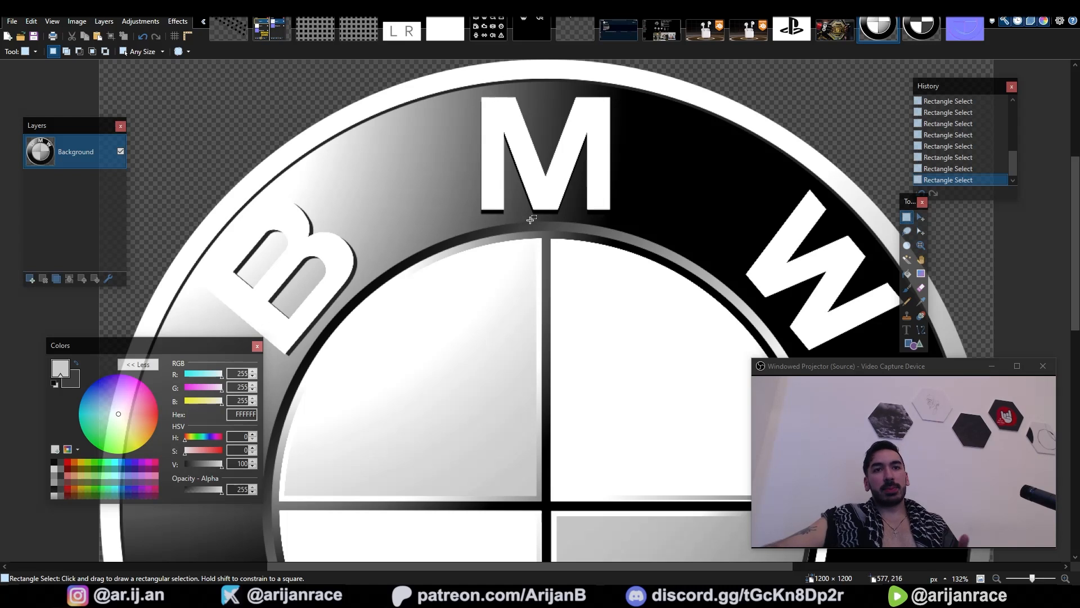
Select the entire high-contrast black-and-white logo image
key("ctrl+a")
key("ctrl+b")
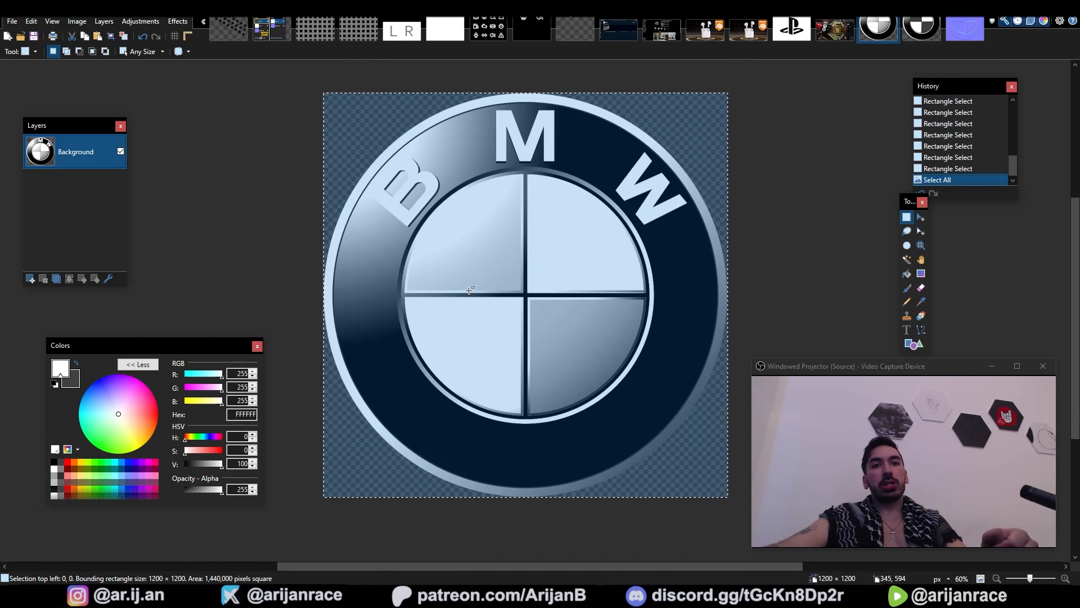
Switch to the browser, open the NormalMapPlus forum topic, follow its link to the CodeLab implementation and download NormalMapPlus.zip
key("alt+Tab")
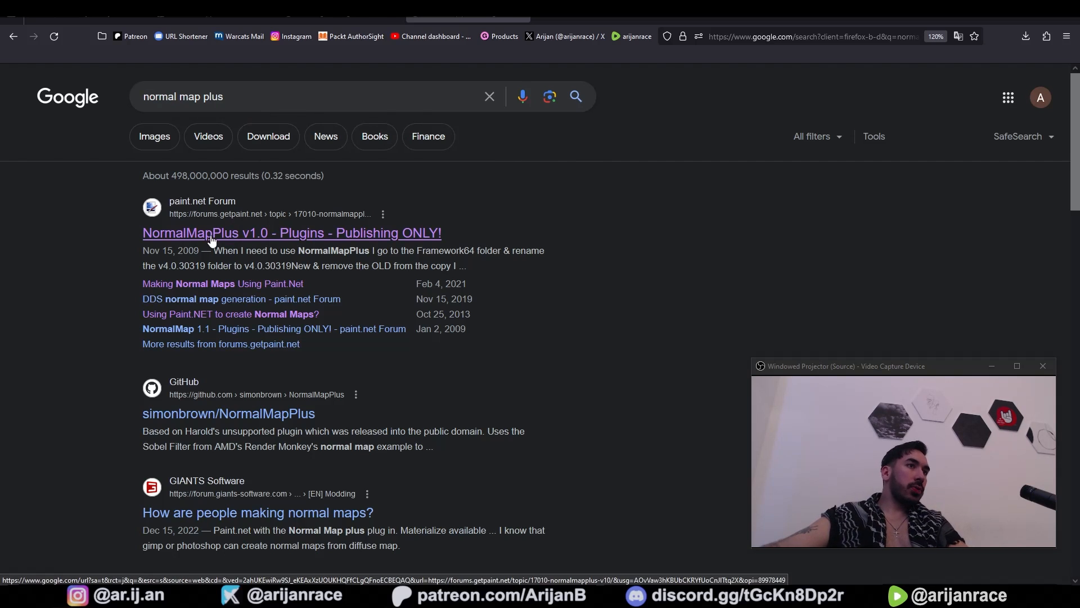
left_click(232, 233)
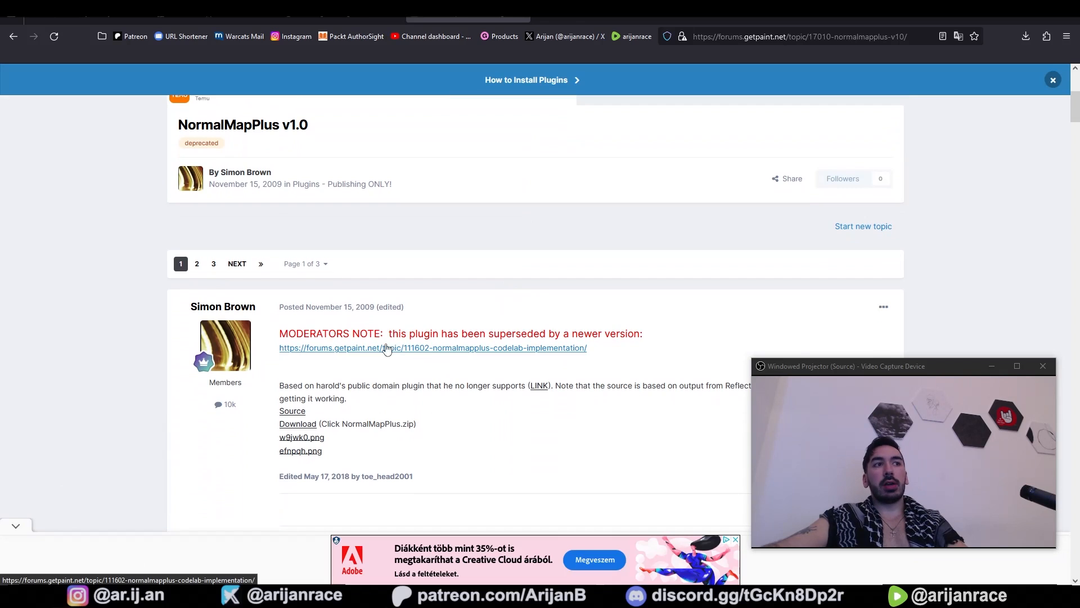
left_click(388, 348)
left_click(445, 407)
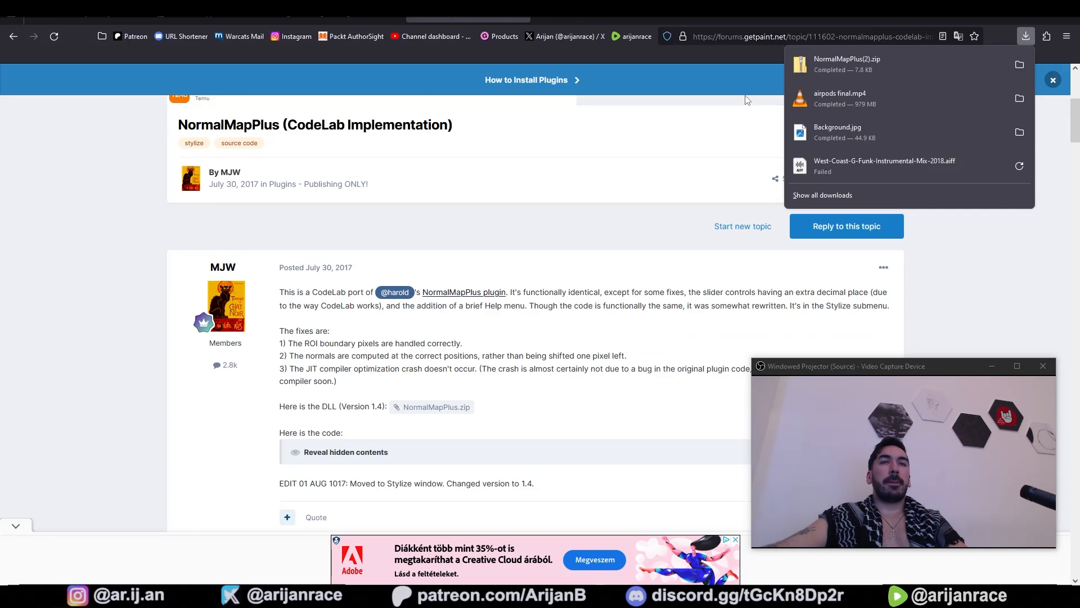
left_click(569, 235)
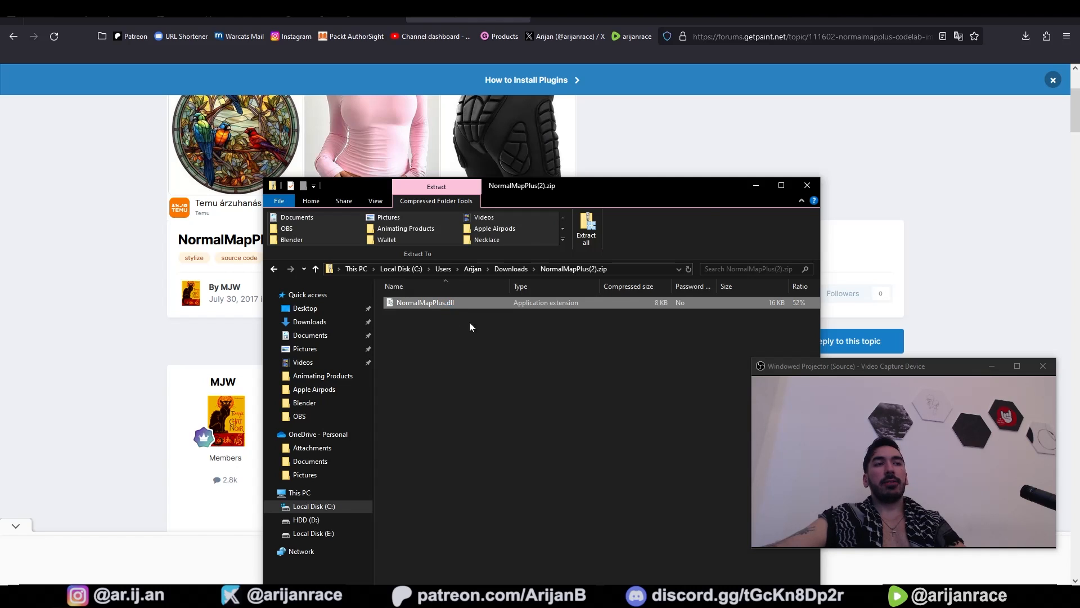
Open paint.net's program file location and its Effects folder, and pick NormalMapPlus.dll in the downloaded zip
left_click(587, 240)
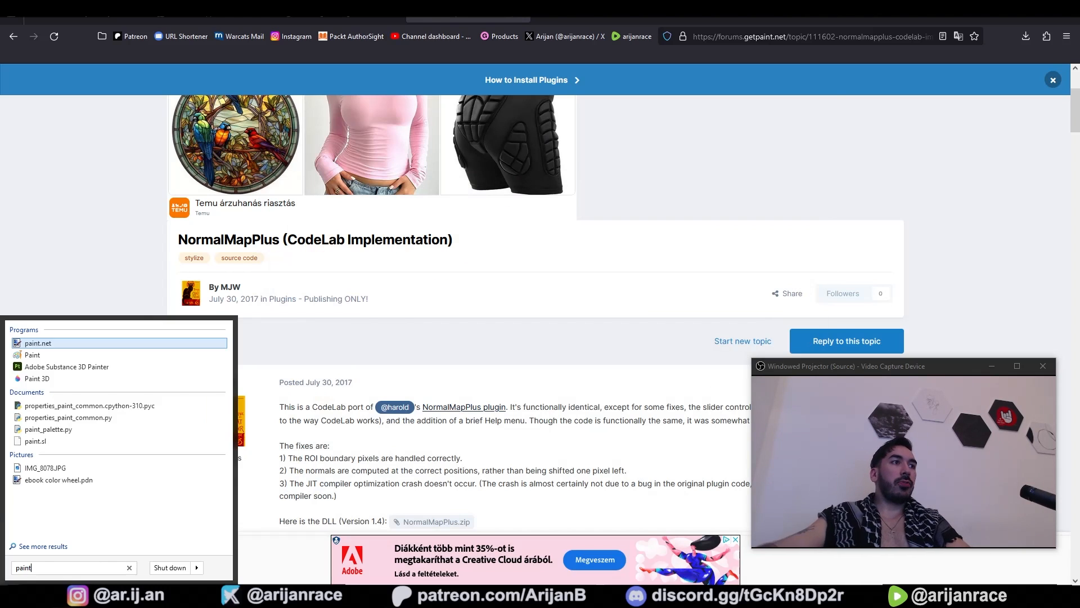
right_click(38, 345)
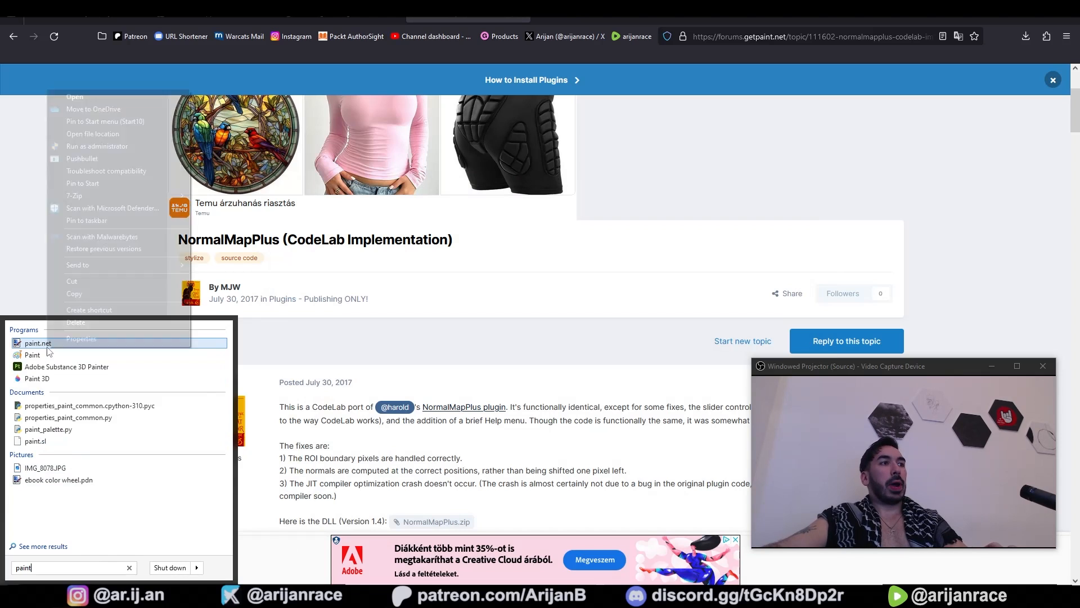
left_click(79, 134)
scroll(428, 296, "up", 15)
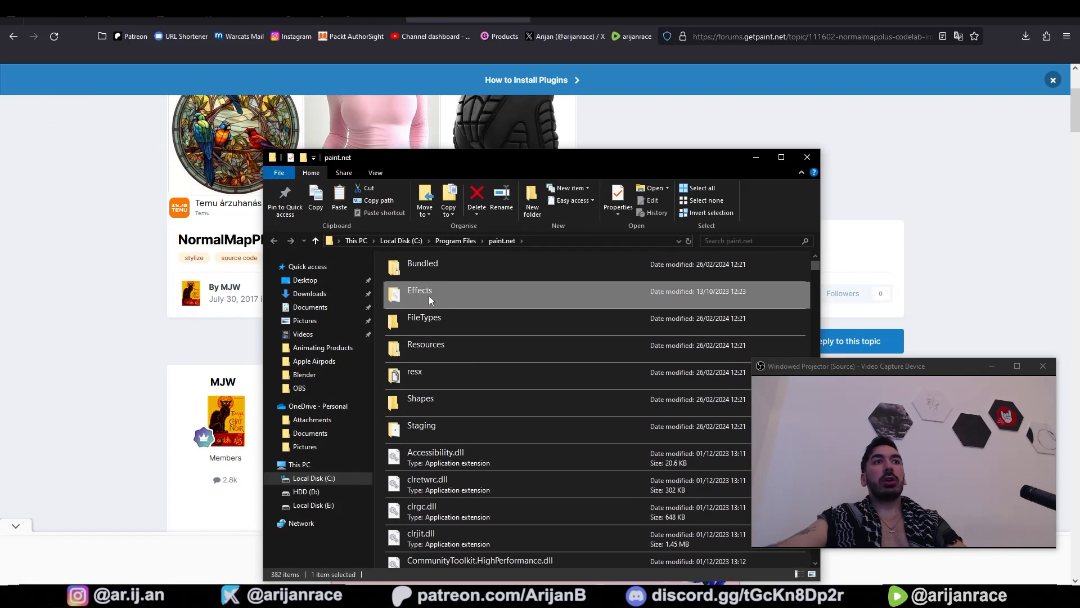
double_click(429, 296)
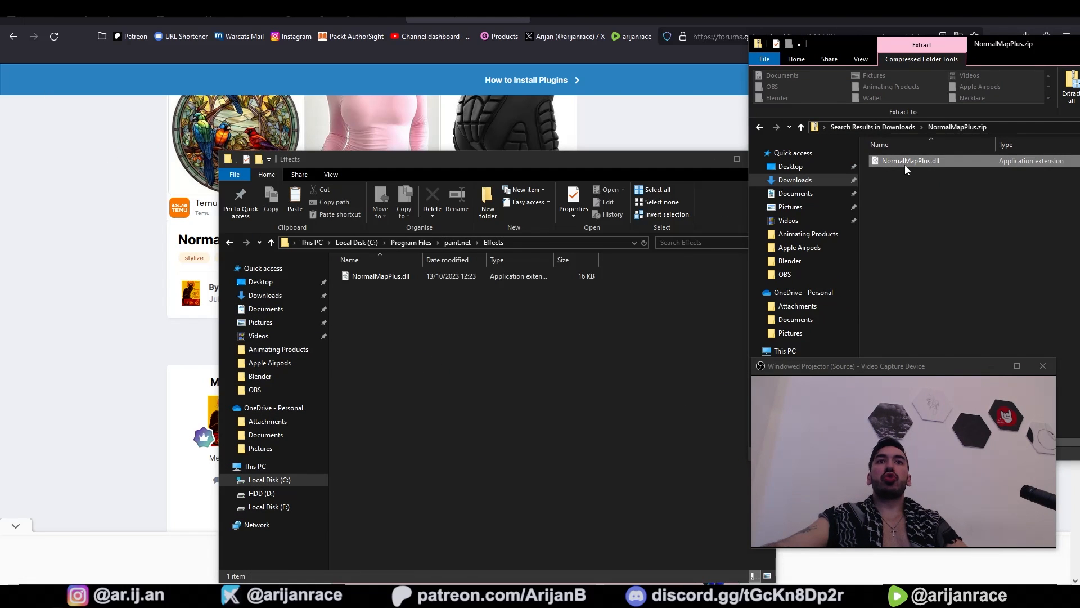
mouse_move(903, 163)
left_mouse_down()
mouse_move(757, 276)
mouse_move(438, 336)
mouse_move(427, 328)
mouse_move(920, 188)
left_mouse_up()
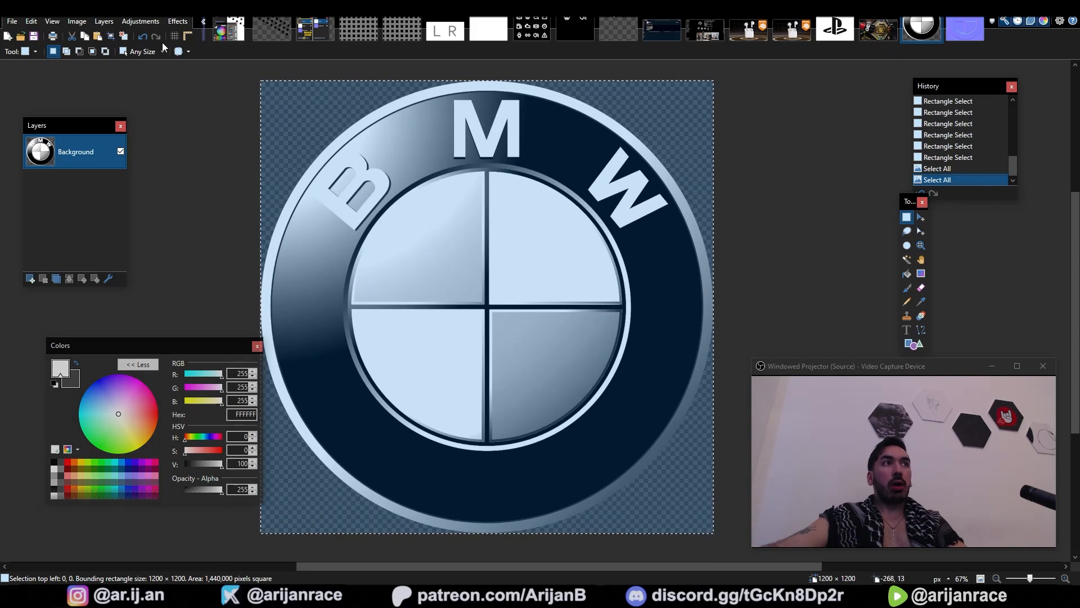
Try NormalMapPlus on the selected logo with X 0.301, Y 0.534 and Z 0.087
left_click(175, 22)
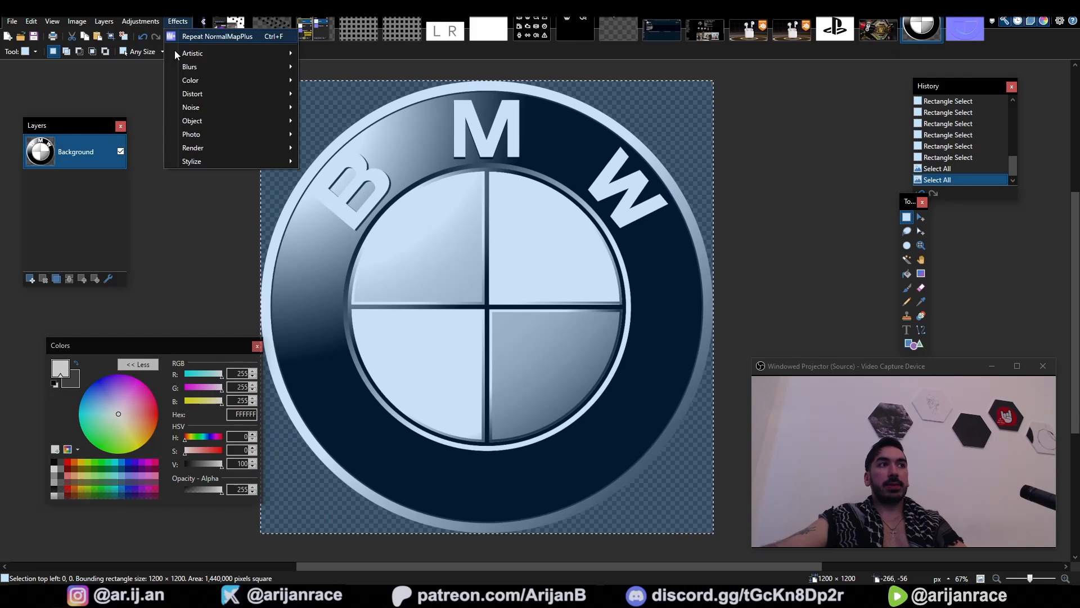
mouse_move(219, 160)
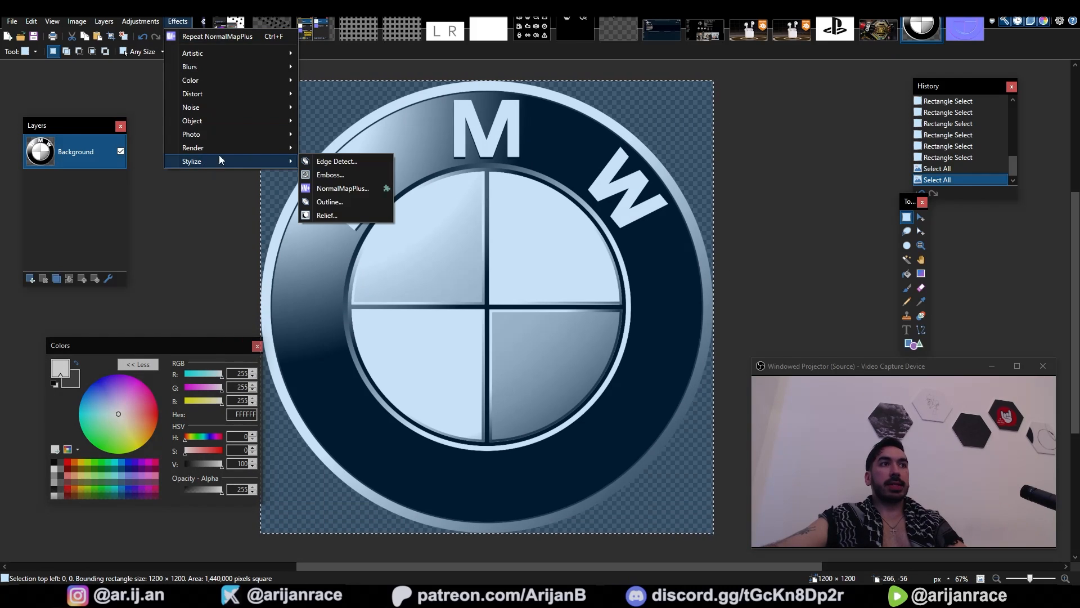
left_click(357, 189)
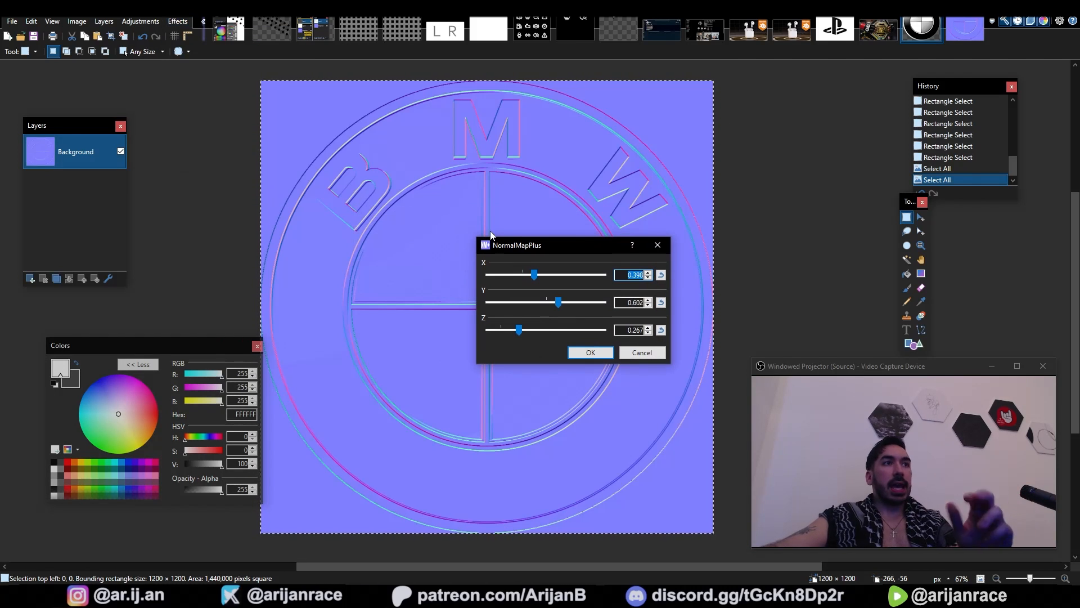
left_click_drag(539, 275, 531, 288)
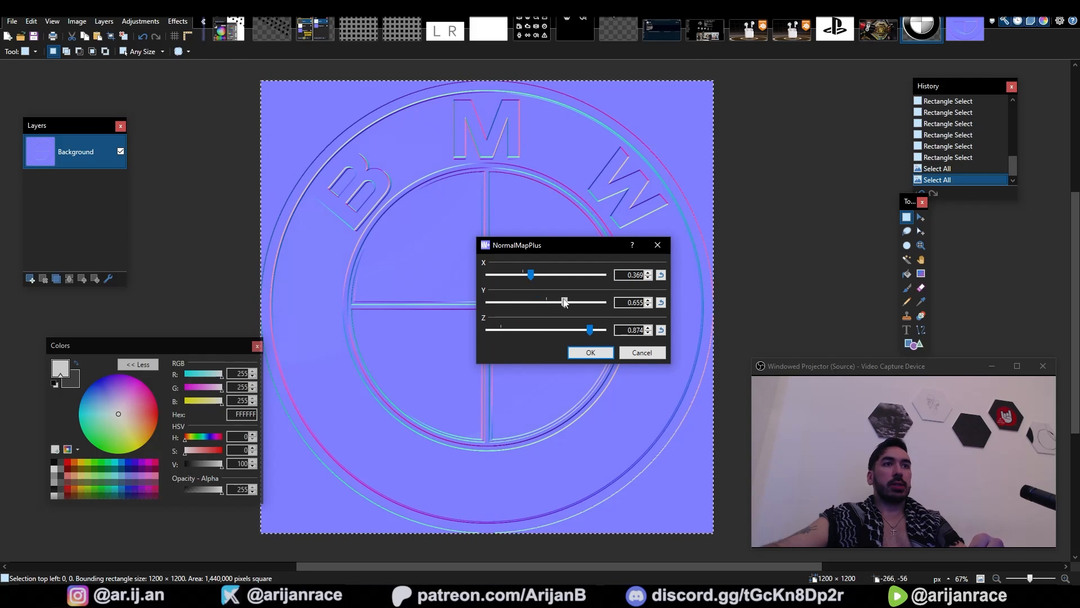
left_click_drag(531, 275, 525, 278)
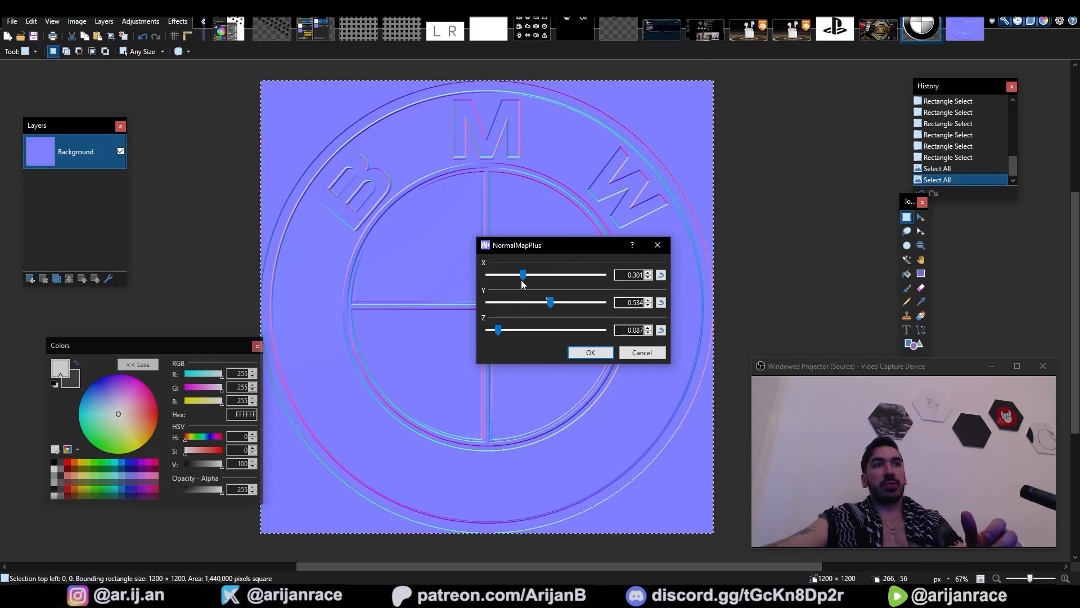
left_click(590, 352)
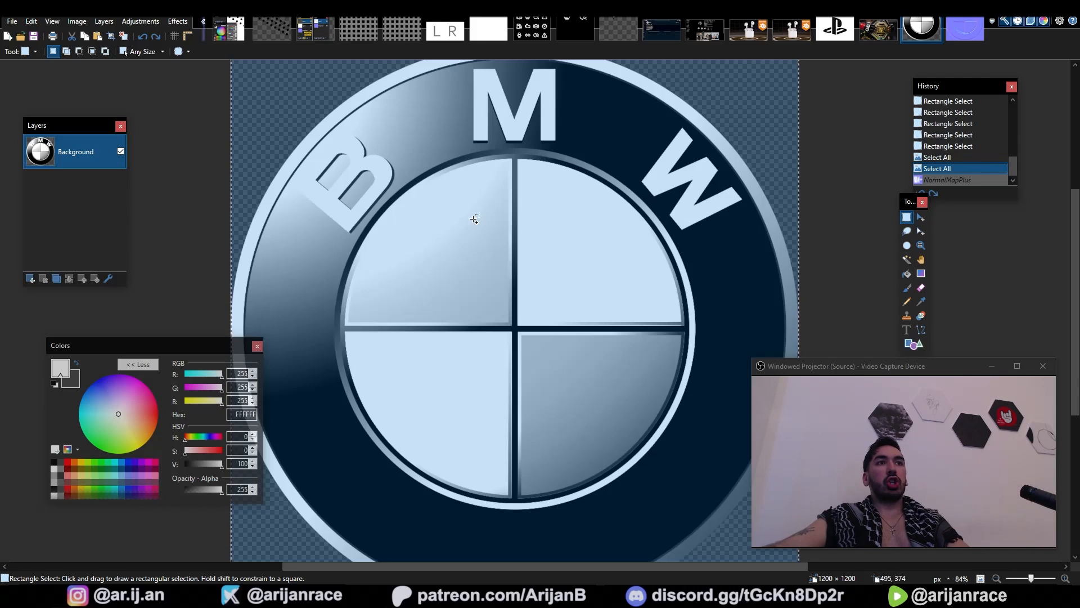
Soften the selected black-and-white logo with a small-radius Gaussian Blur
scroll(423, 149, "down", 1)
scroll(419, 149, "up", 3)
left_click(181, 25)
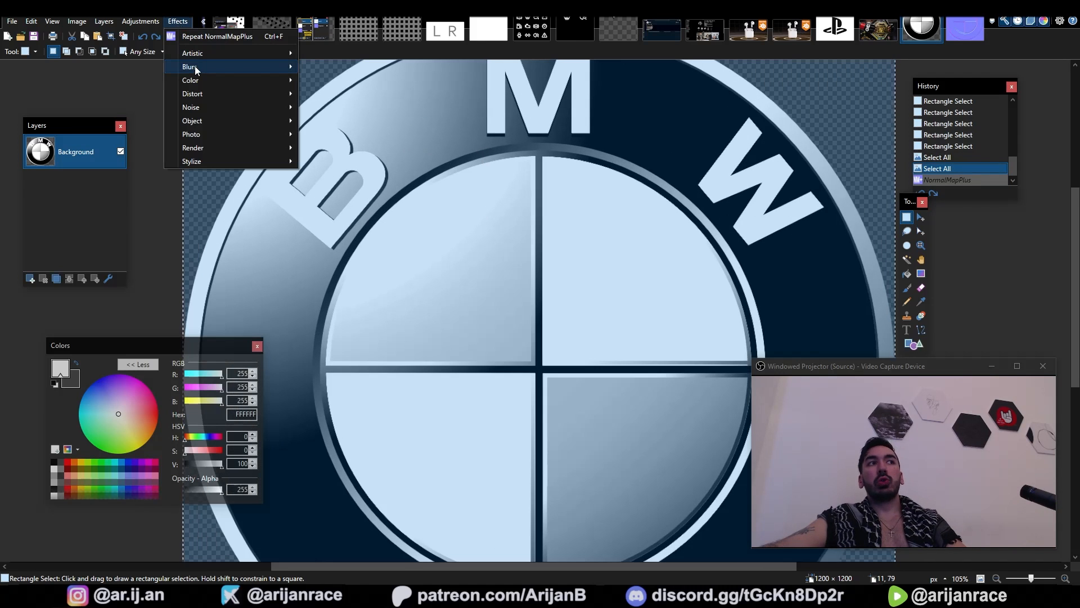
mouse_move(225, 70)
left_click(338, 94)
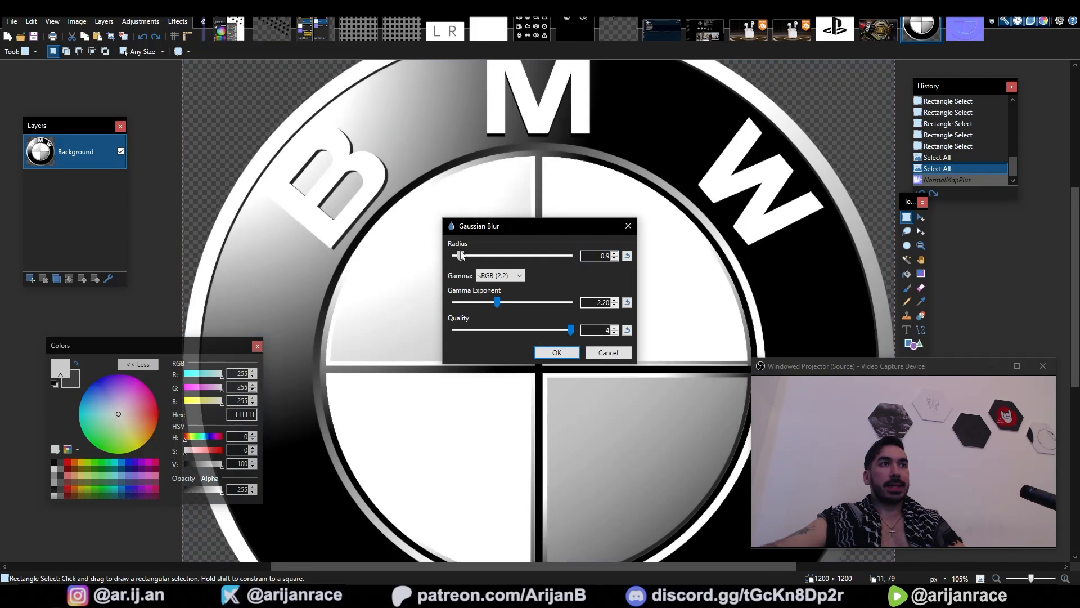
left_click_drag(474, 256, 468, 255)
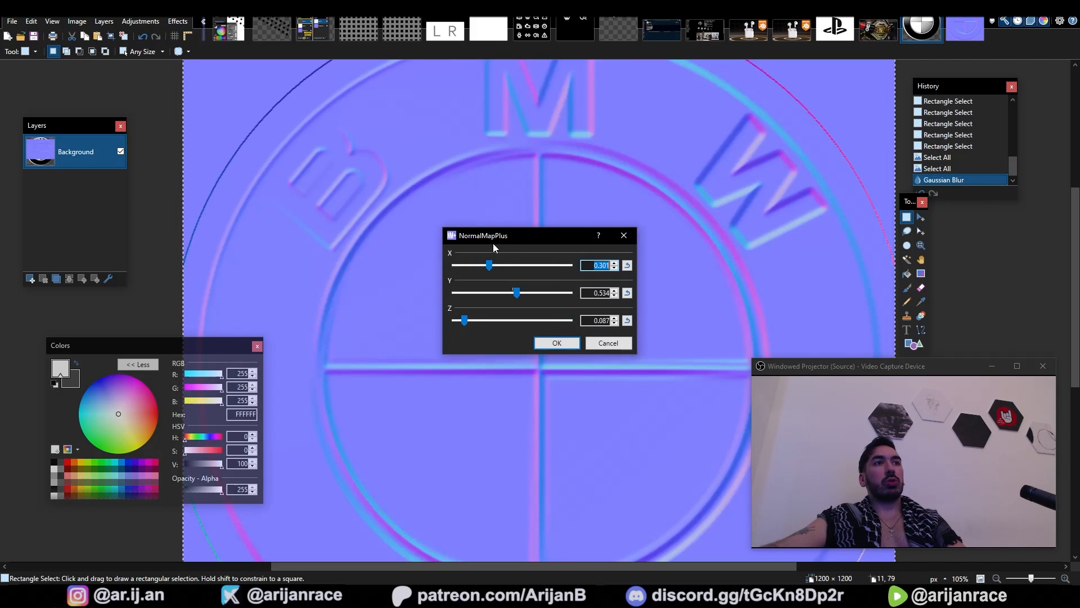
Apply NormalMapPlus to the blurred logo with X 0.301, Y 0.534 and Z 0.087, and start saving the result as a new file
left_click_drag(493, 244, 457, 249)
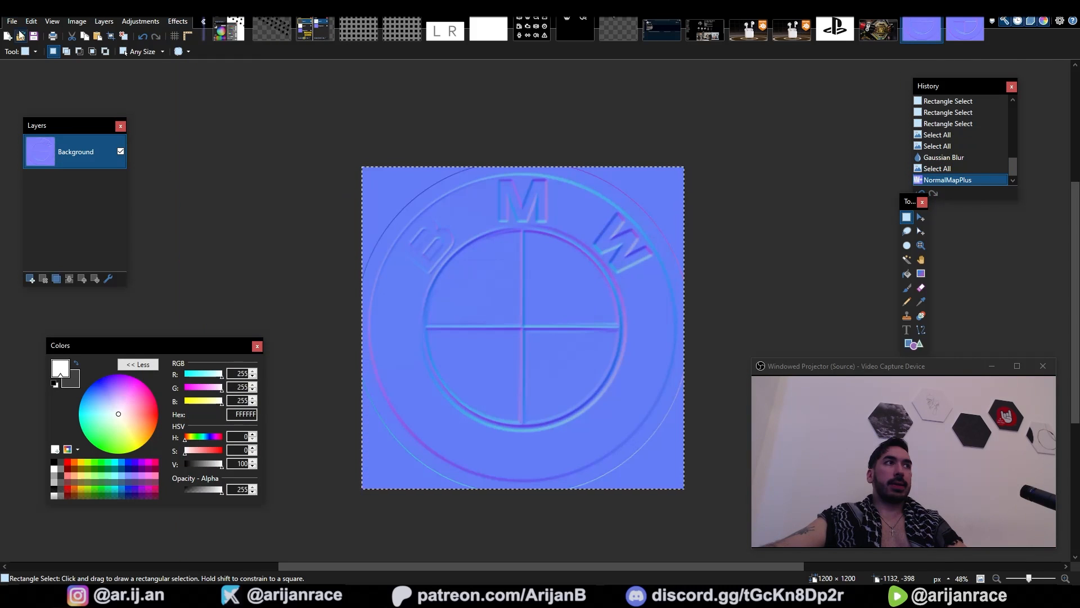
left_click(12, 21)
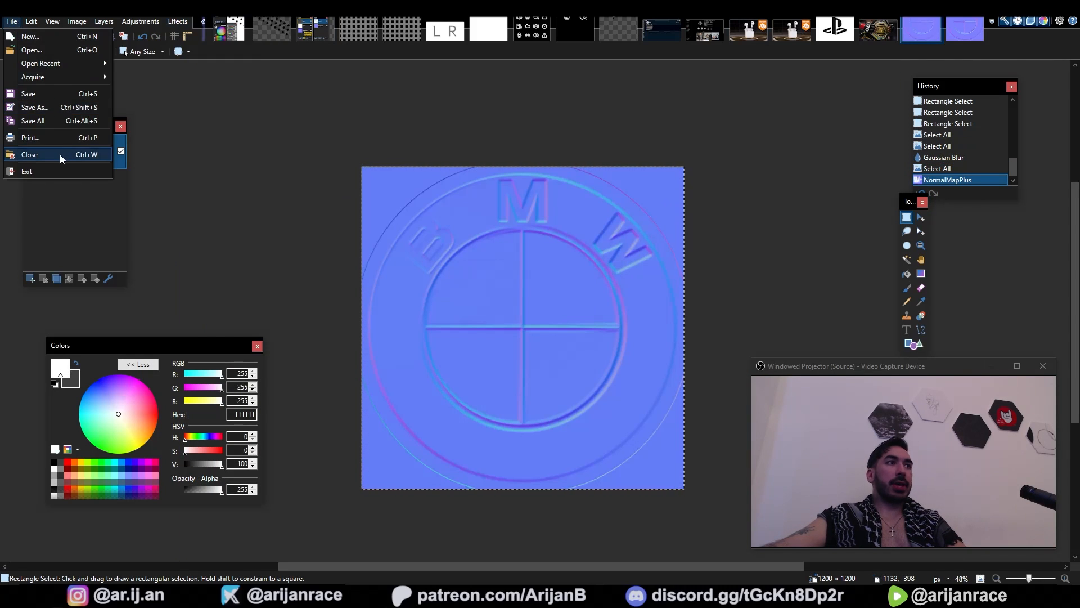
left_click(49, 106)
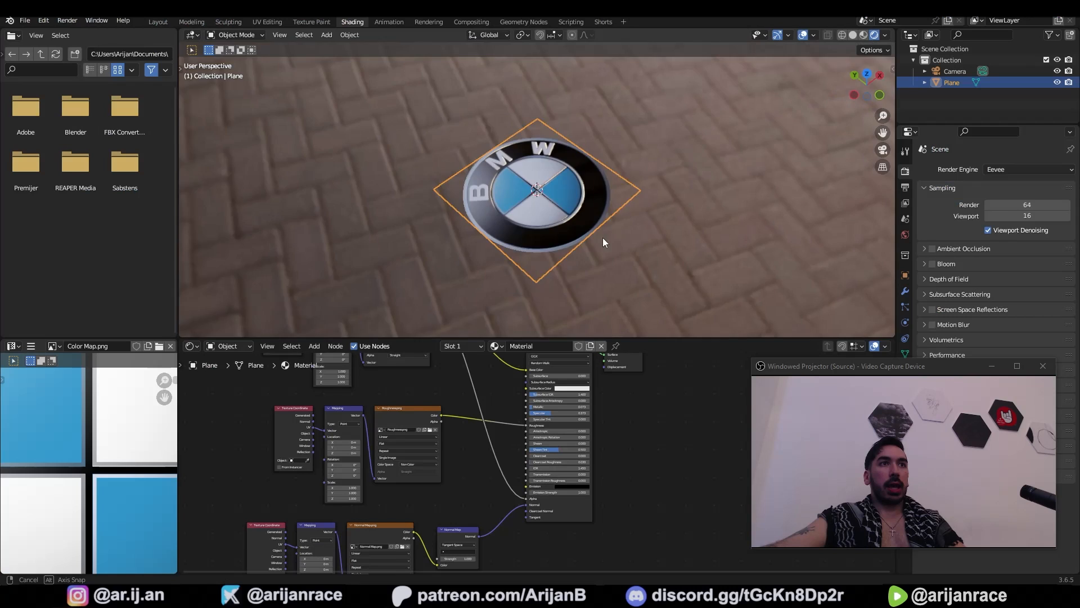
Switch to Blender and examine the textured BMW logo plane and the Visor material's Principled BSDF settings in the headset scene
mouse_move(602, 238)
left_mouse_down()
mouse_move(609, 200)
mouse_move(549, 188)
left_mouse_up()
scroll(502, 399, "up", 3)
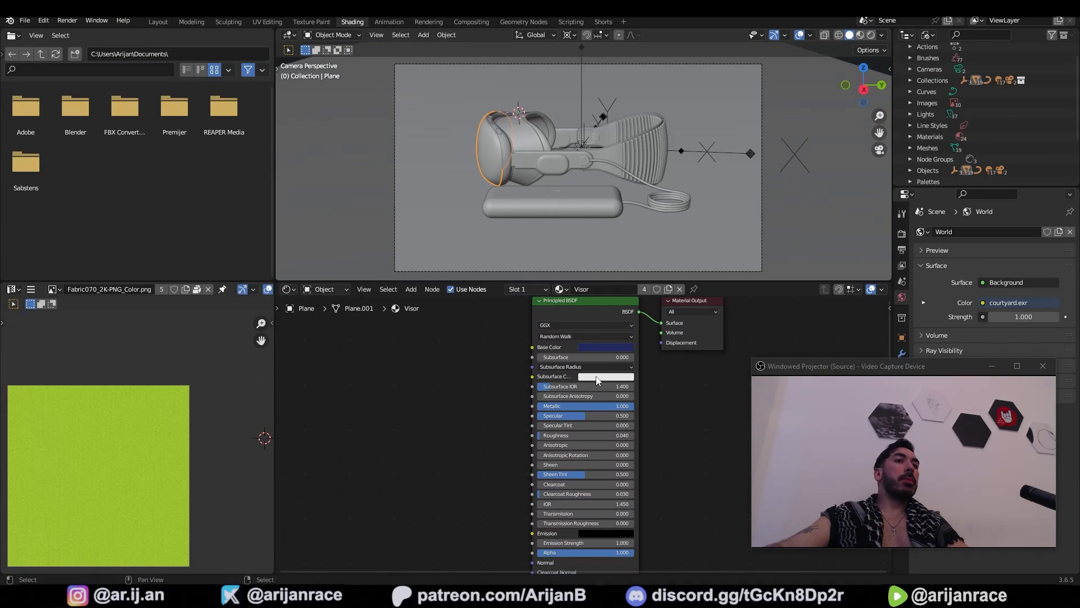
left_click_drag(597, 380, 563, 366)
scroll(544, 342, "up", 3)
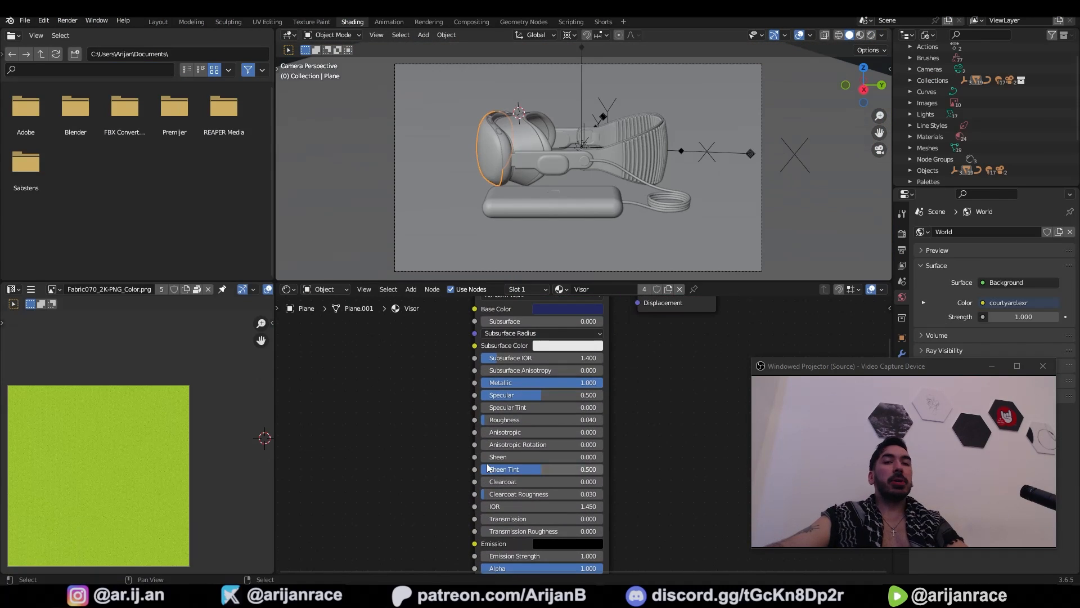
scroll(544, 307, "down", 1)
left_click_drag(544, 307, 575, 330)
left_click_drag(495, 447, 496, 410)
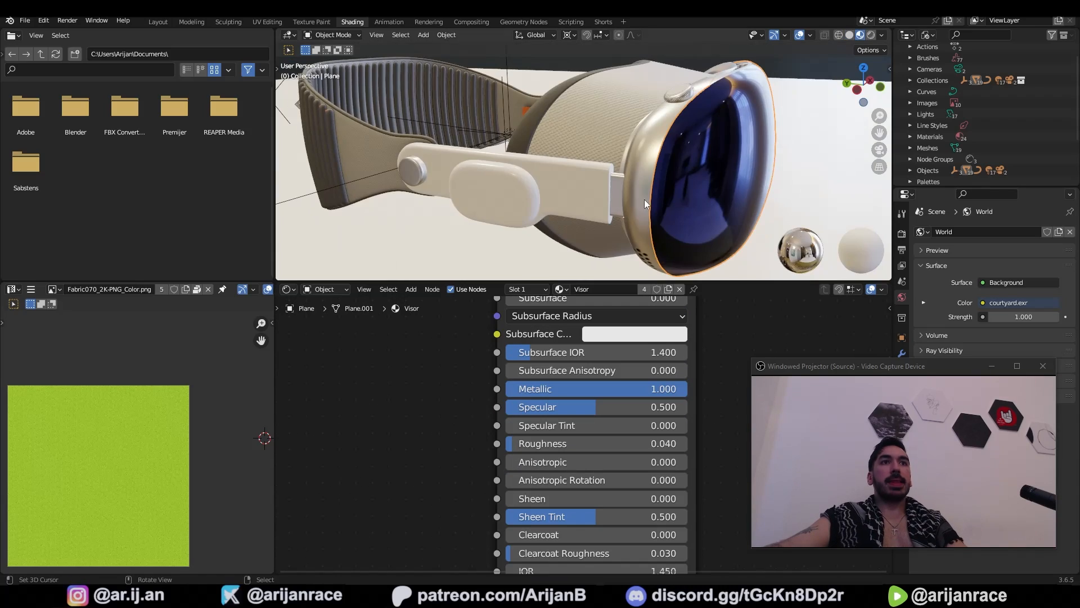
Examine the visor and select the headset's perforated metal frame to inspect its holes and surface up close
left_click_drag(644, 199, 440, 190)
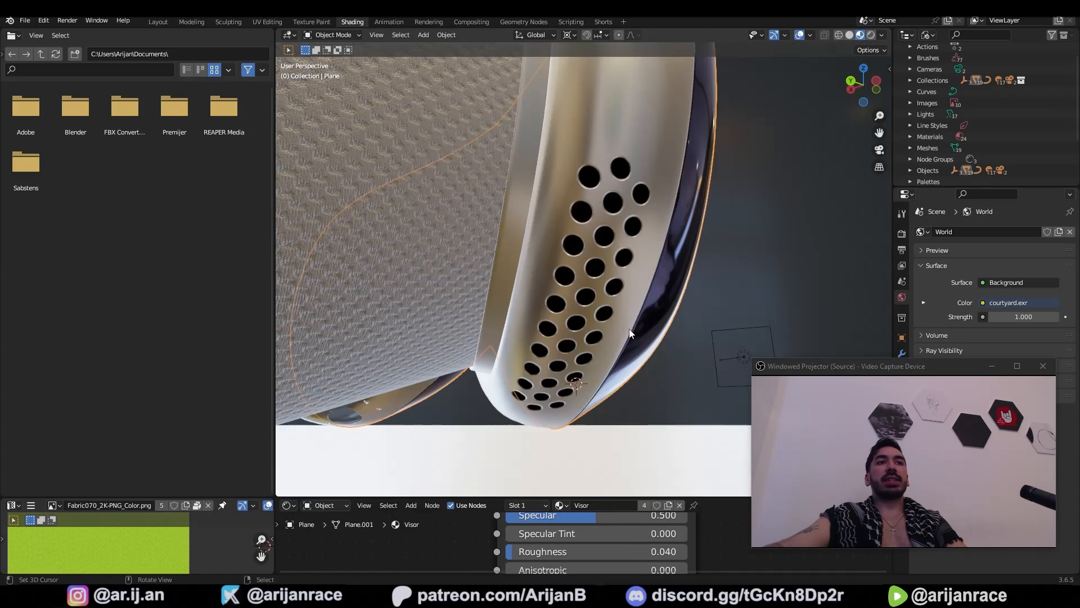
left_click_drag(629, 334, 613, 336)
right_click(586, 246)
left_click_drag(586, 246, 546, 285)
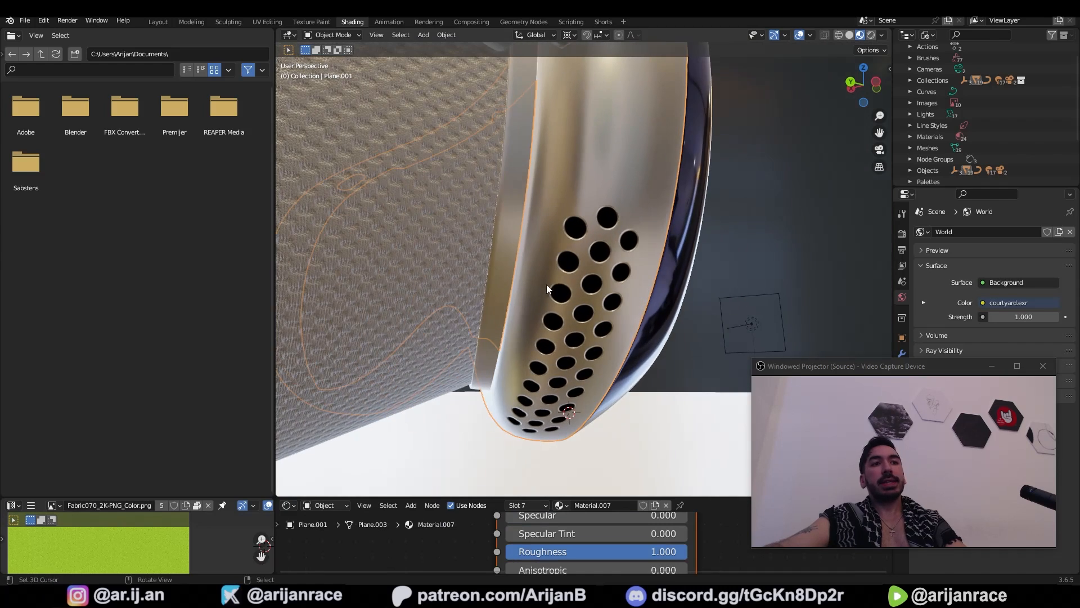
scroll(594, 257, "down", 4)
scroll(609, 306, "up", 2)
scroll(586, 323, "up", 1)
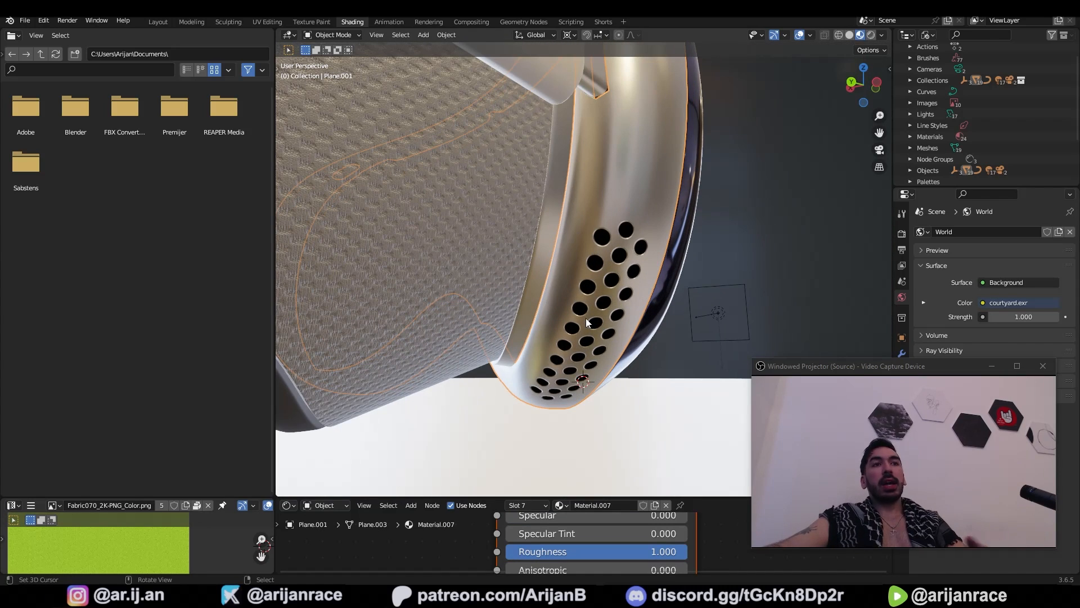
left_click_drag(586, 323, 626, 329)
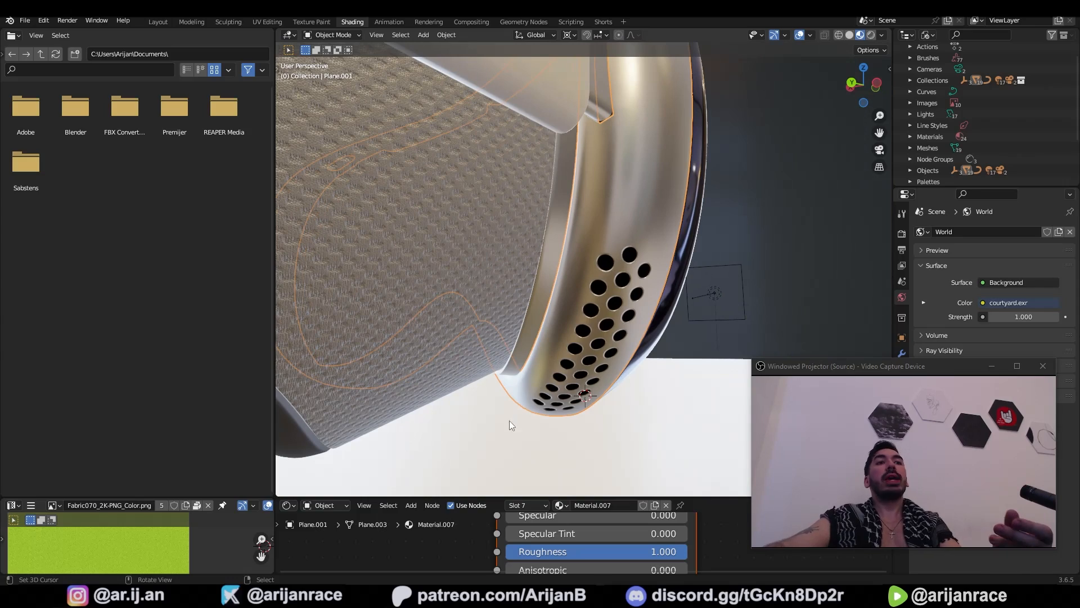
left_click_drag(600, 349, 664, 270)
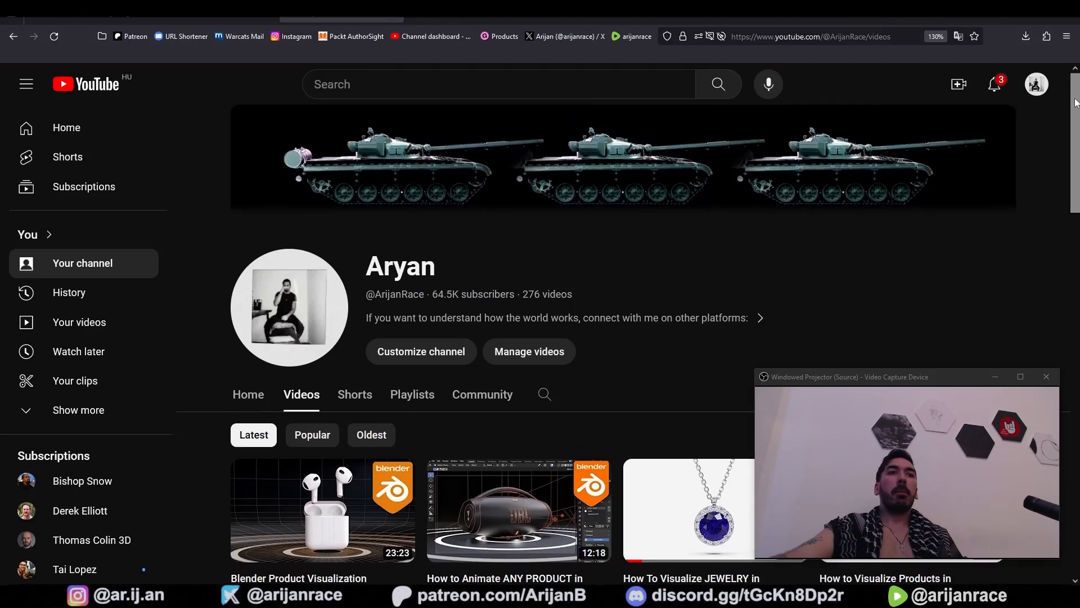
Switch to the browser and look through the YouTube channel's list of Blender tutorial videos
scroll(1077, 265, "down", 10)
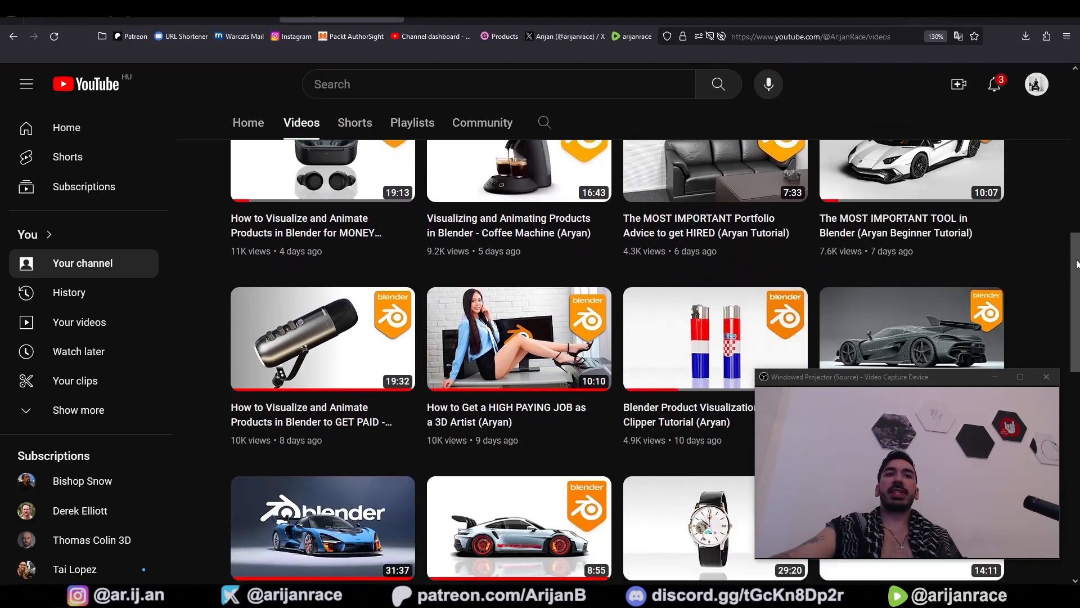
left_click_drag(1077, 264, 1068, 431)
left_click_drag(1076, 280, 1076, 348)
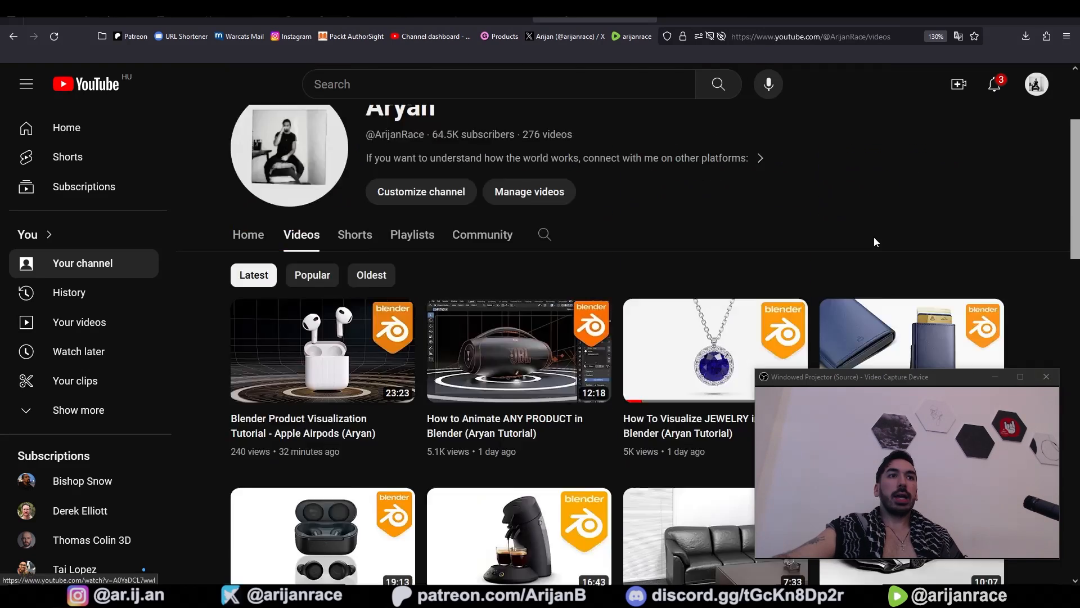
scroll(873, 239, "up", 3)
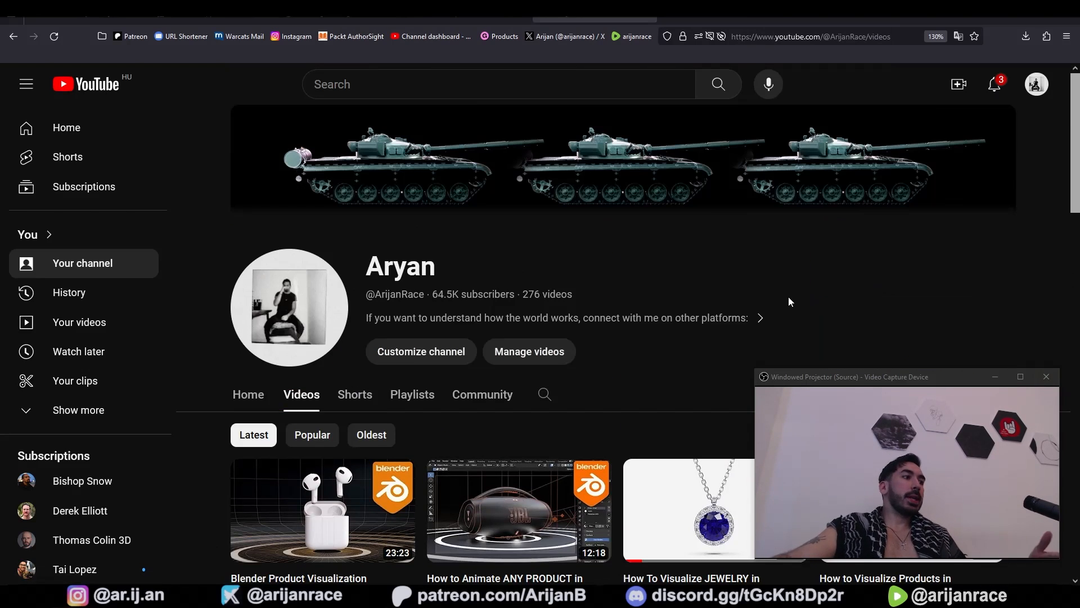